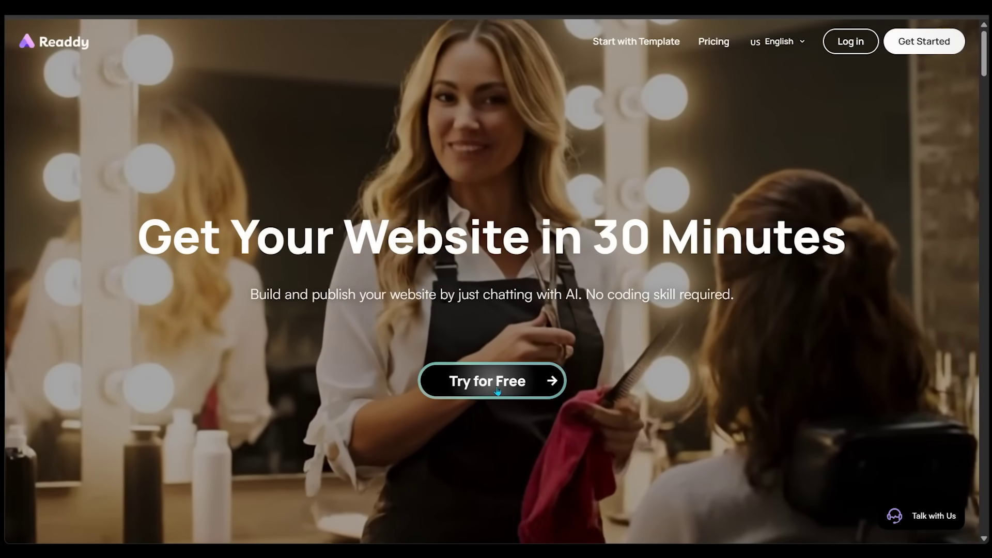
Start a free Readdy trial with a Google account and look through the Templates
{"action": "left_click", "coordinate": [497, 391]}
{"action": "left_click", "coordinate": [507, 267]}
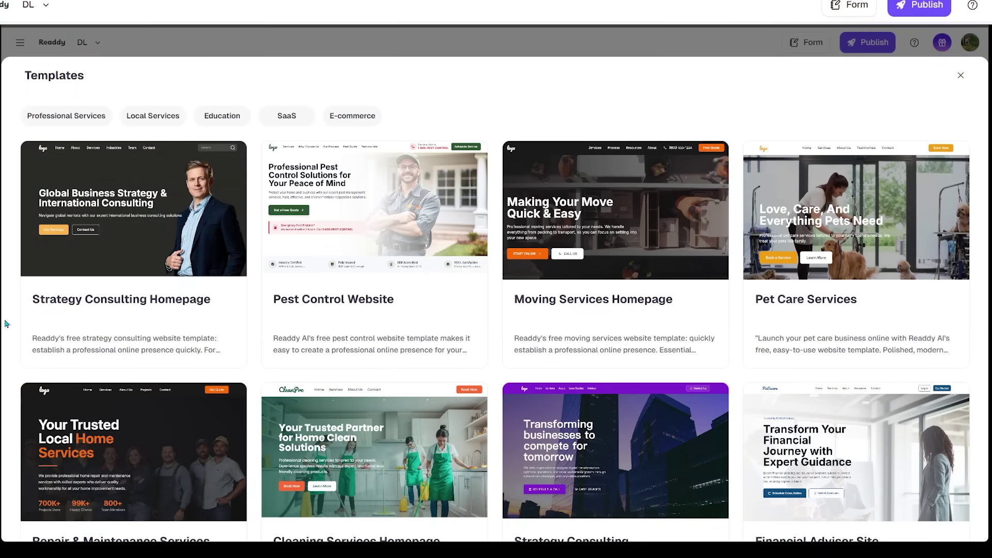
{"action": "mouse_move", "coordinate": [120, 265]}
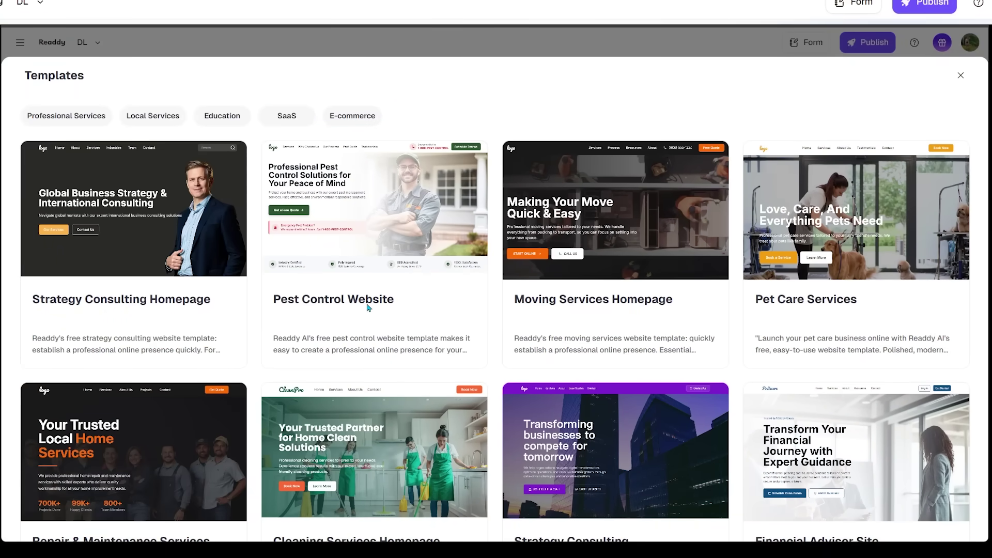
{"action": "mouse_move", "coordinate": [384, 278]}
{"action": "mouse_move", "coordinate": [626, 265]}
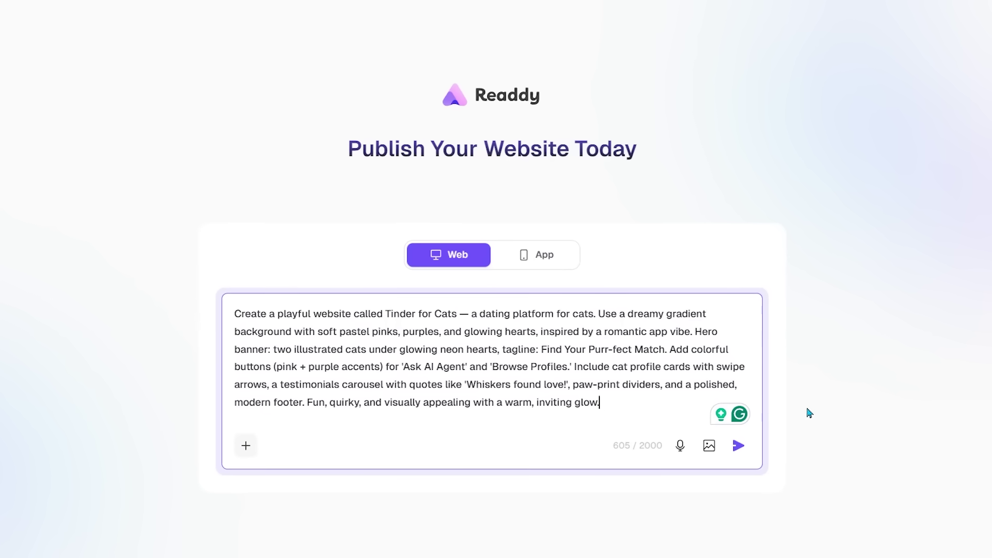
Submit the Tinder for Cats description, review the AI's plan, and generate the site
{"action": "left_click", "coordinate": [739, 446]}
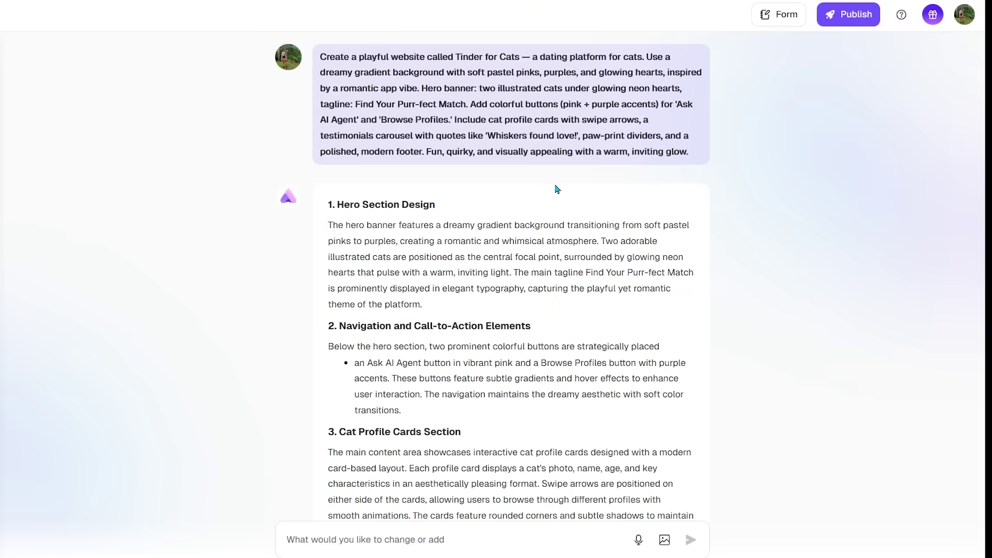
{"action": "scroll", "coordinate": [514, 193], "scroll_direction": "down", "scroll_amount": 5}
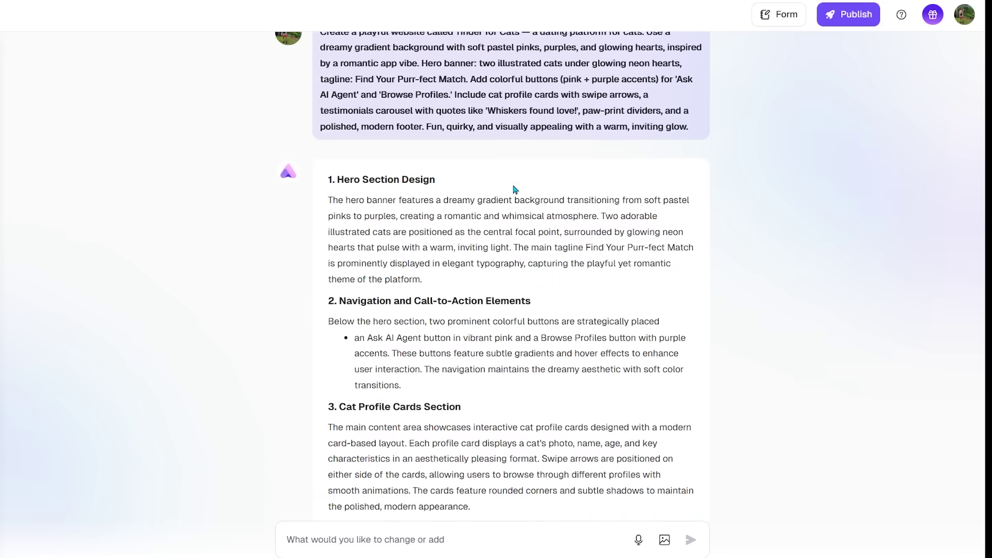
{"action": "scroll", "coordinate": [507, 198], "scroll_direction": "down", "scroll_amount": 2}
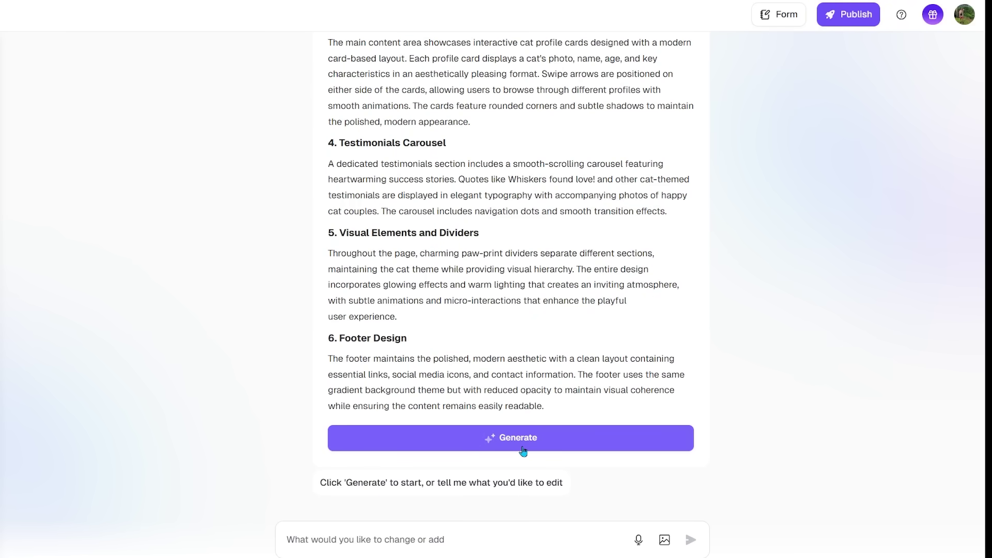
{"action": "left_click", "coordinate": [519, 448]}
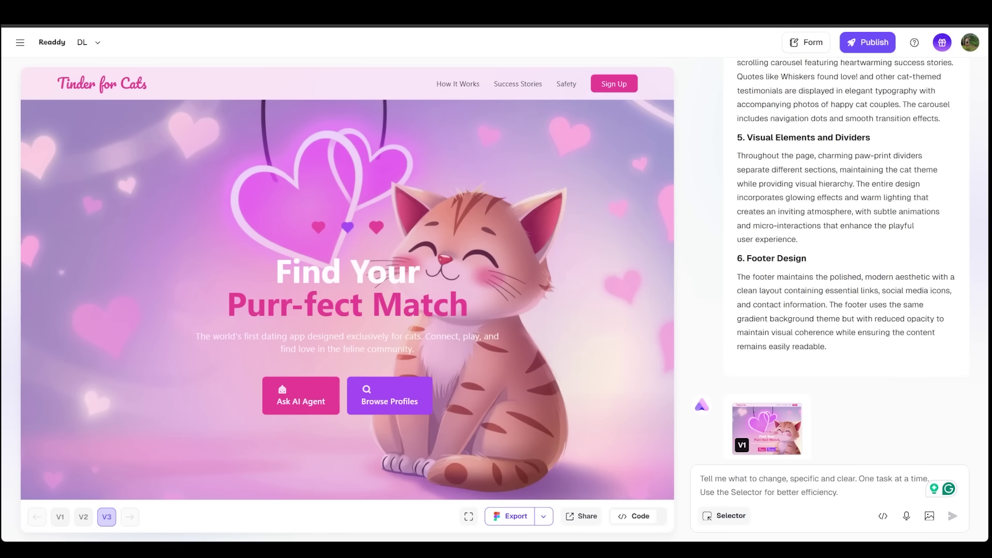
In Featured Profiles, pass on Whiskers and Luna, then like Oliver
{"action": "scroll", "coordinate": [599, 257], "scroll_direction": "down", "scroll_amount": 8}
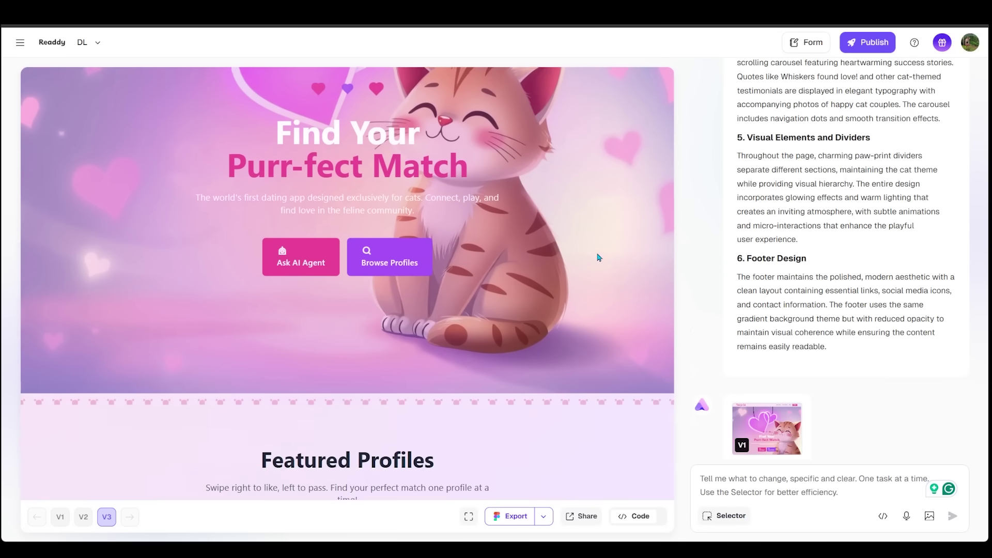
{"action": "scroll", "coordinate": [395, 221], "scroll_direction": "down", "scroll_amount": 1}
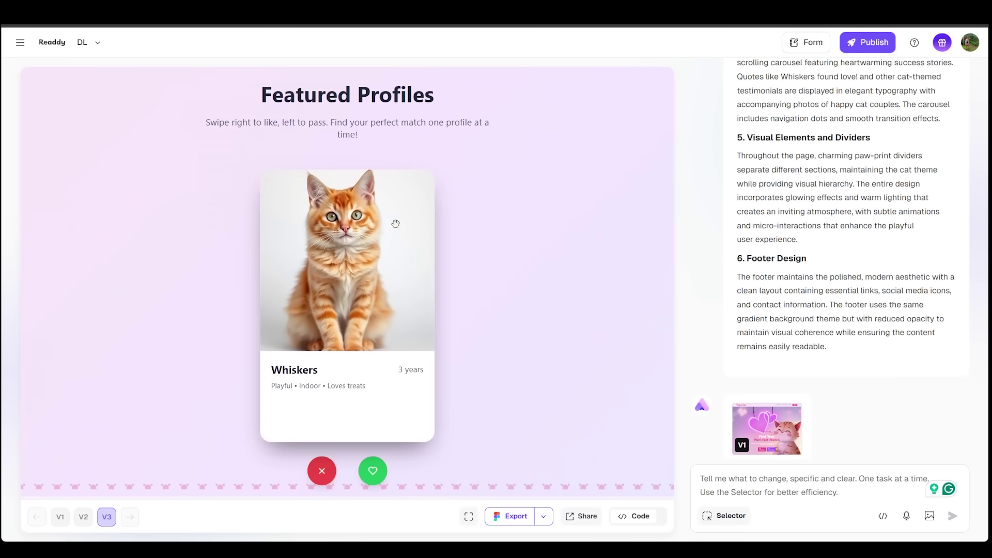
{"action": "scroll", "coordinate": [394, 223], "scroll_direction": "up", "scroll_amount": 1}
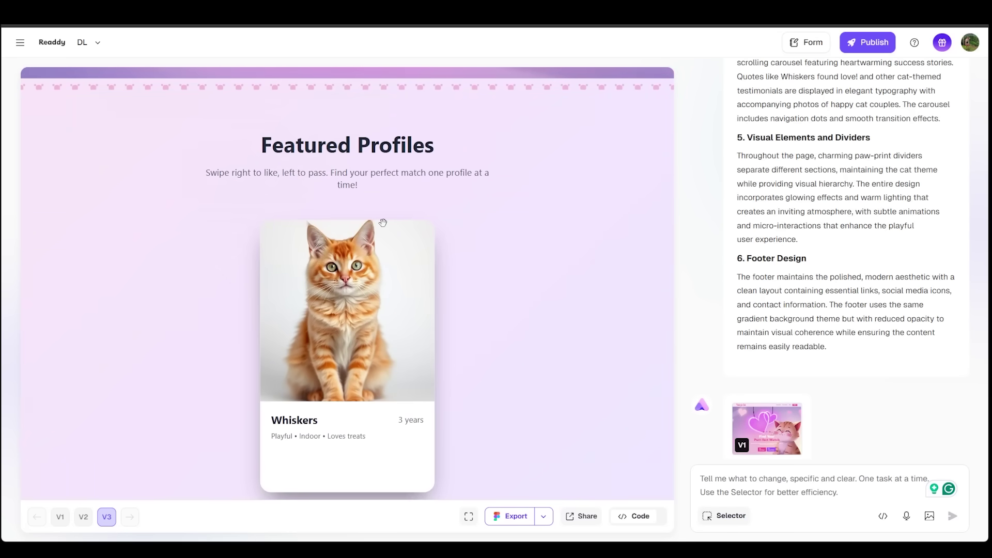
{"action": "scroll", "coordinate": [383, 222], "scroll_direction": "down", "scroll_amount": 1}
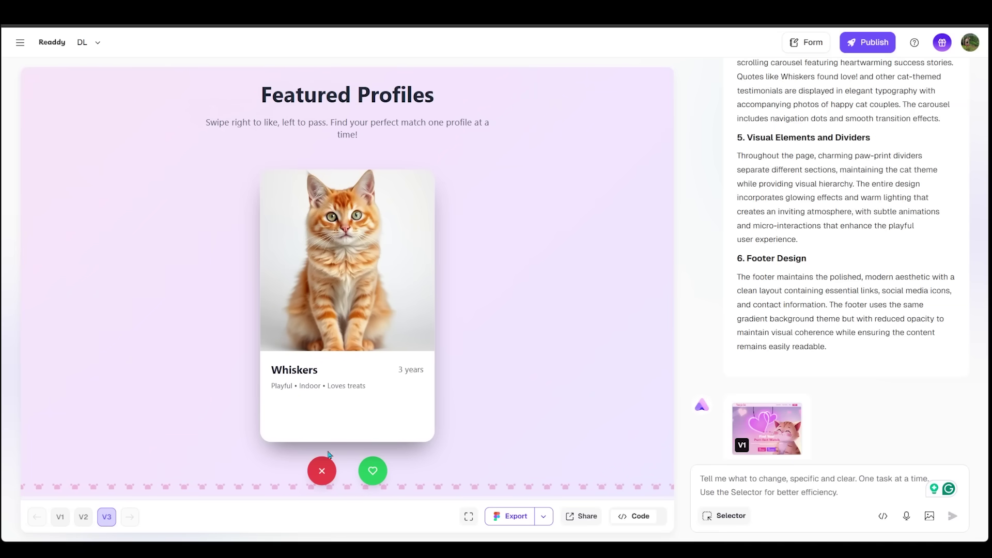
{"action": "left_click", "coordinate": [321, 472]}
{"action": "left_click", "coordinate": [321, 472]}
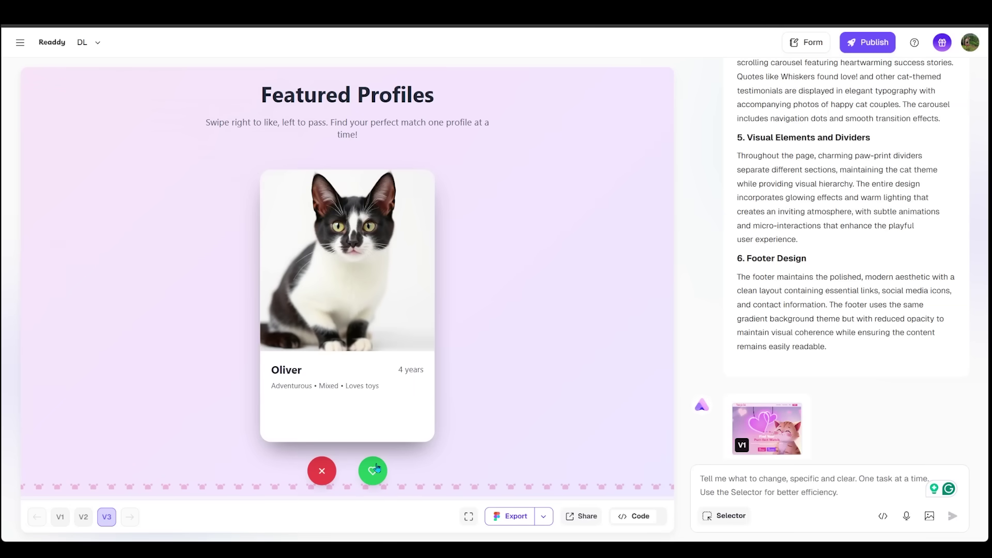
{"action": "left_click", "coordinate": [380, 479]}
Scroll through the rest of the preview down to the footer
{"action": "scroll", "coordinate": [578, 340], "scroll_direction": "down", "scroll_amount": 5}
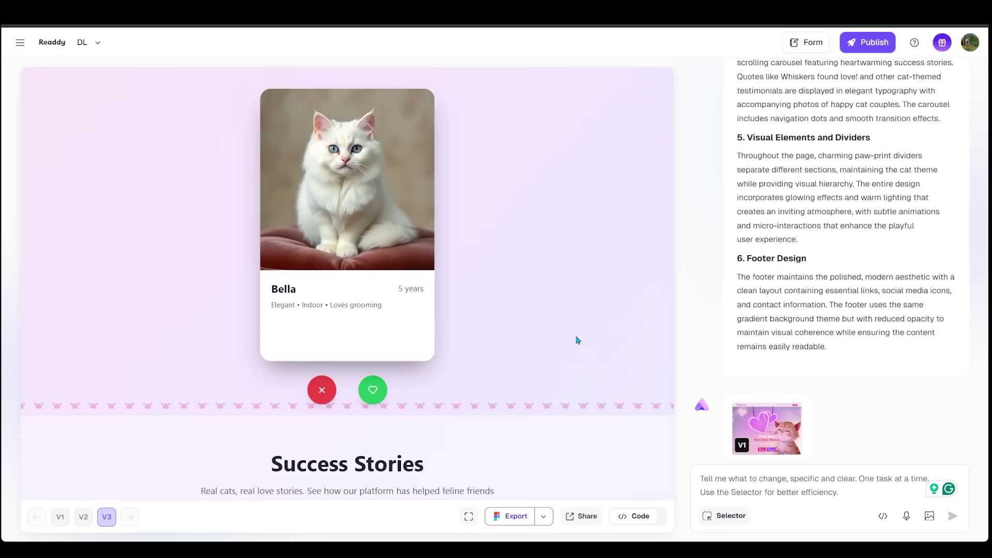
{"action": "scroll", "coordinate": [620, 331], "scroll_direction": "down", "scroll_amount": 1}
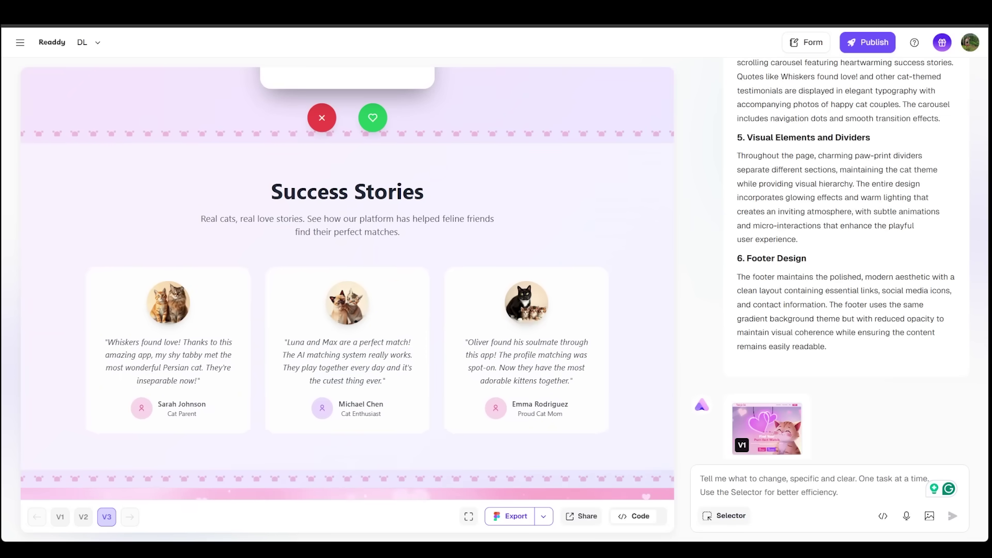
{"action": "scroll", "coordinate": [626, 181], "scroll_direction": "down", "scroll_amount": 6}
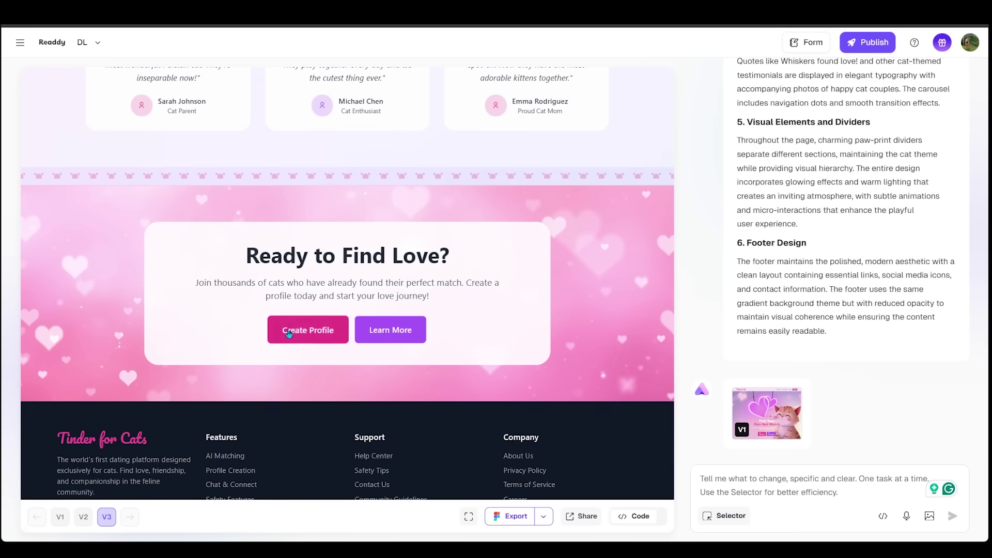
{"action": "scroll", "coordinate": [455, 334], "scroll_direction": "down", "scroll_amount": 2}
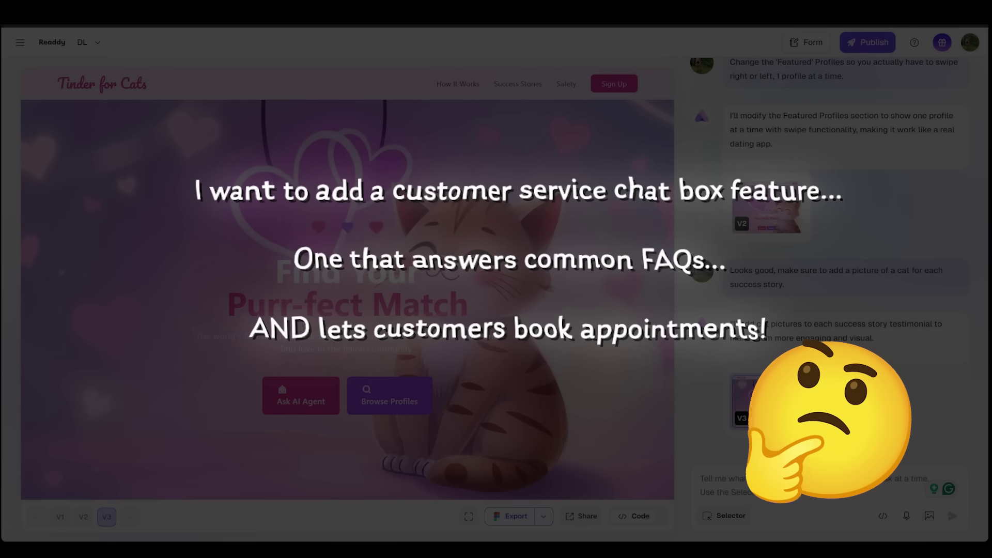
Request a customer-service chat box, then book a 12 PM test appointment by voice
{"action": "key", "text": "ctrl+v"}
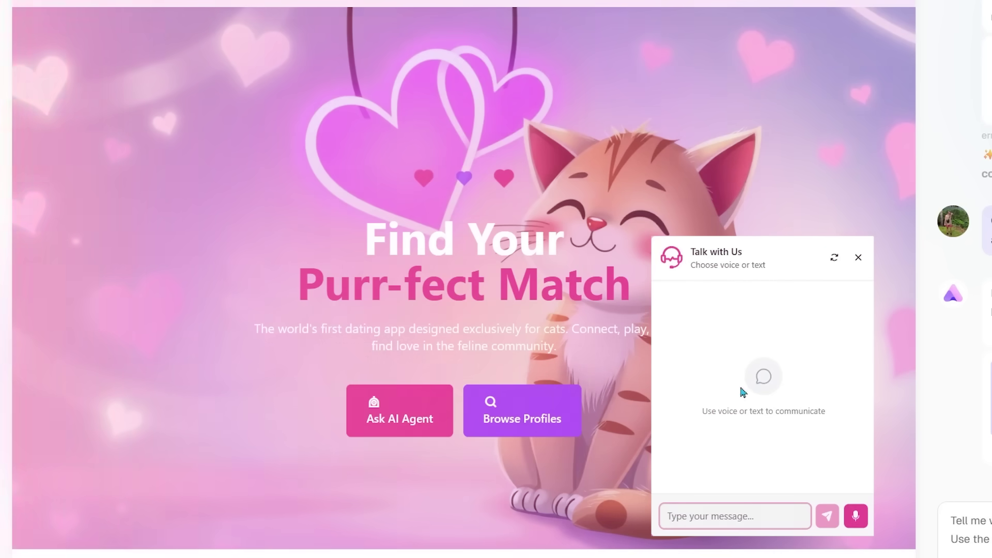
{"action": "left_click", "coordinate": [856, 516]}
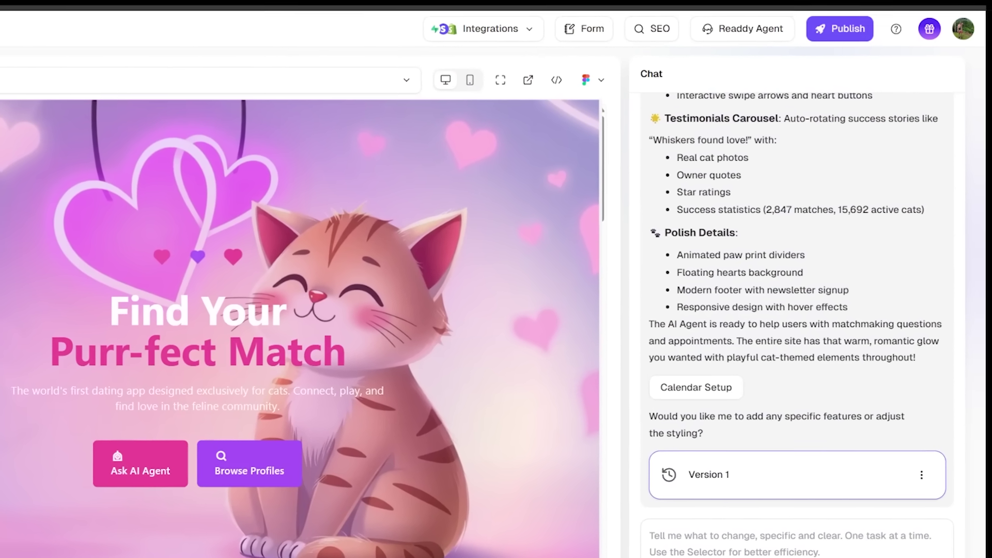
Turn off Monday and Tuesday in the agent's calendar, save it, and view Leads
{"action": "left_click", "coordinate": [776, 35]}
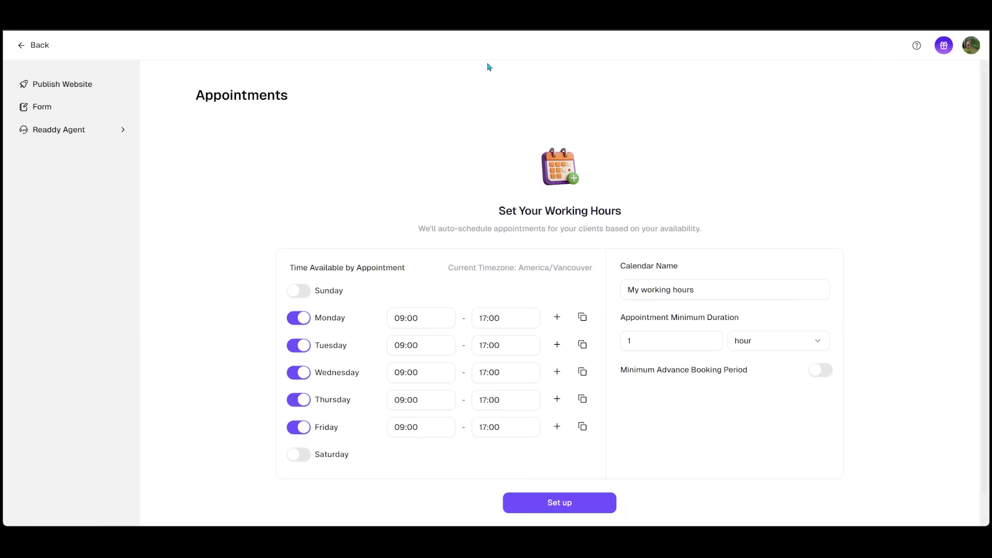
{"action": "left_click", "coordinate": [89, 134]}
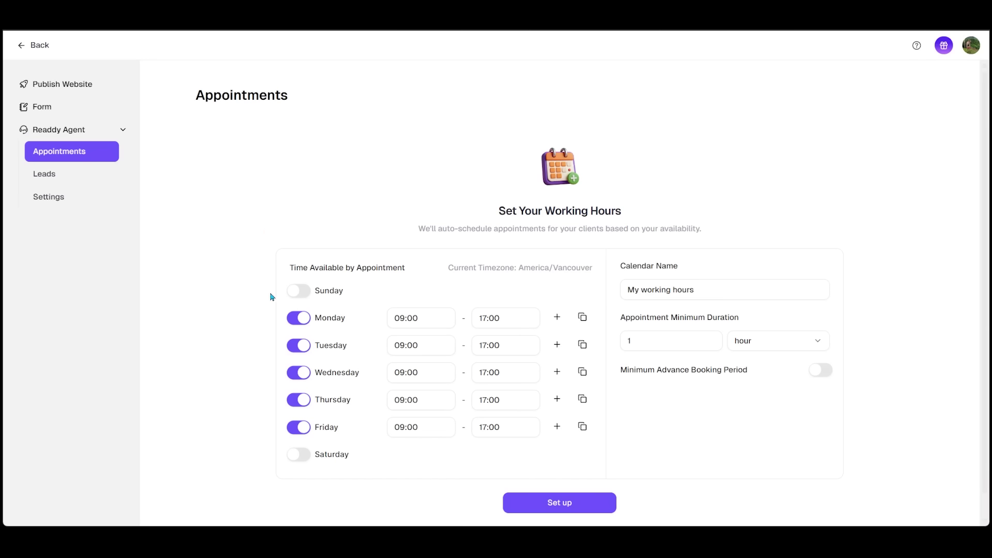
{"action": "left_click", "coordinate": [299, 318]}
{"action": "left_click", "coordinate": [300, 346]}
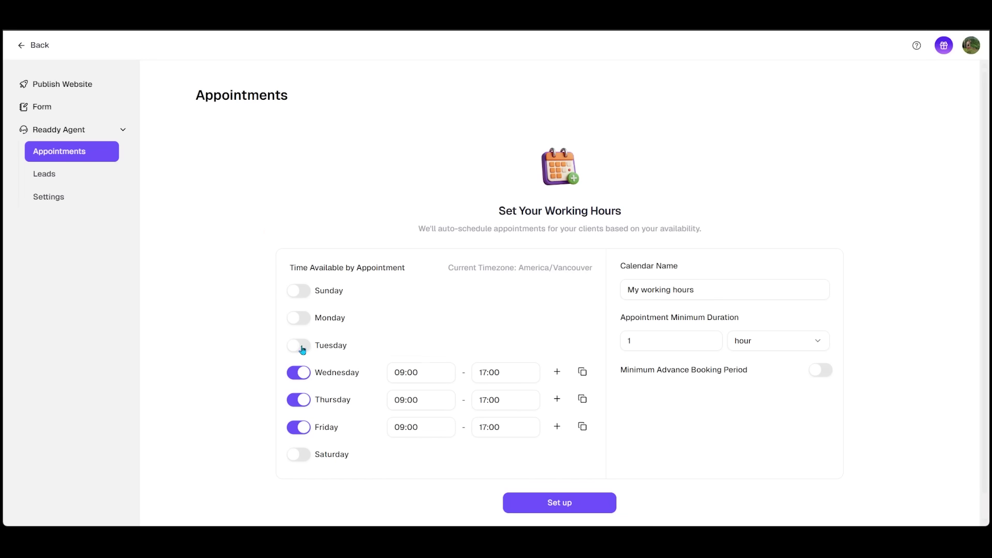
{"action": "left_click", "coordinate": [703, 291]}
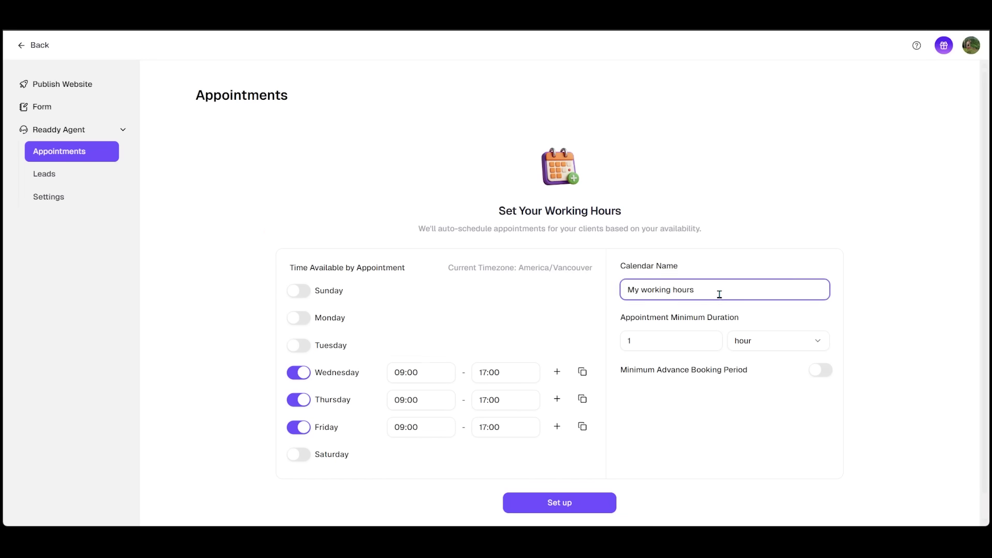
{"action": "left_click", "coordinate": [692, 344]}
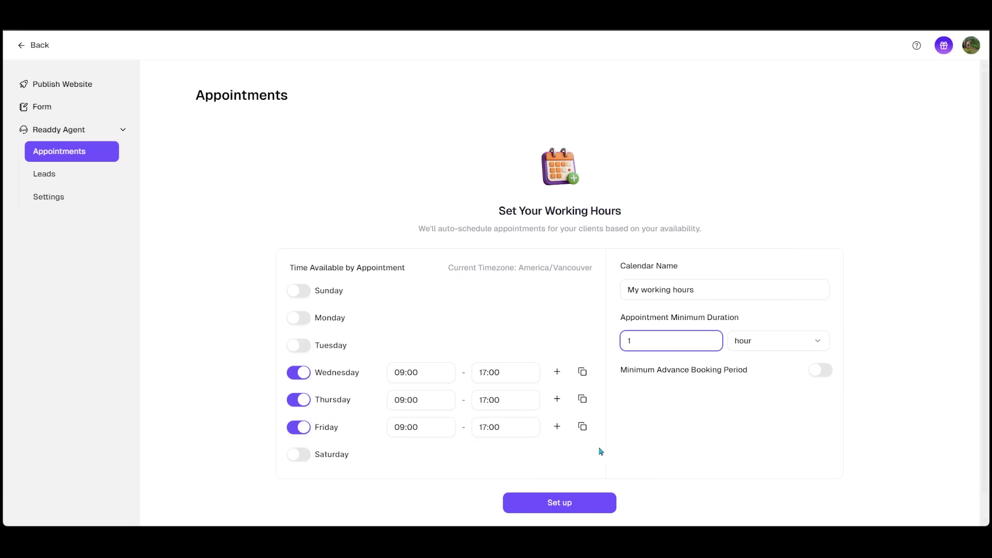
{"action": "left_click", "coordinate": [560, 502]}
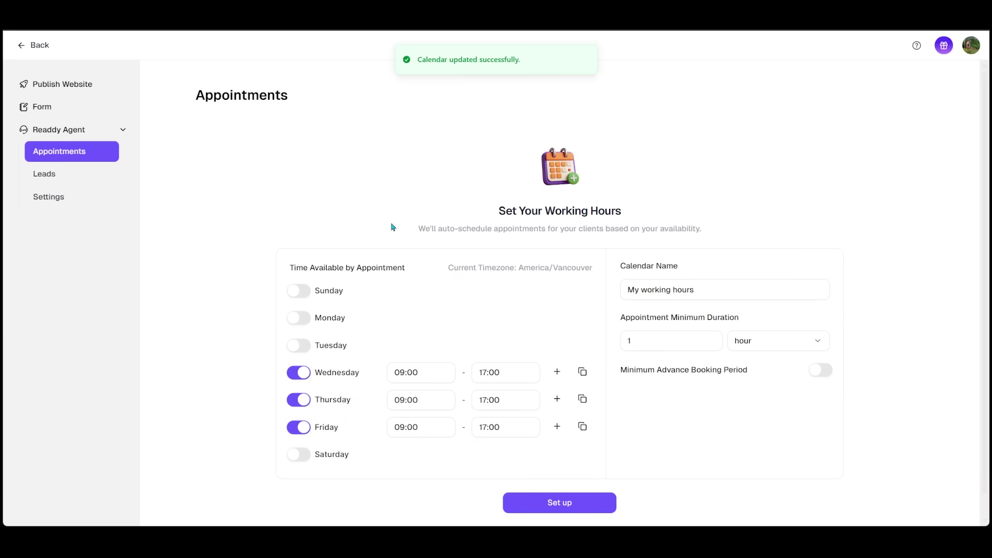
{"action": "left_click", "coordinate": [102, 181]}
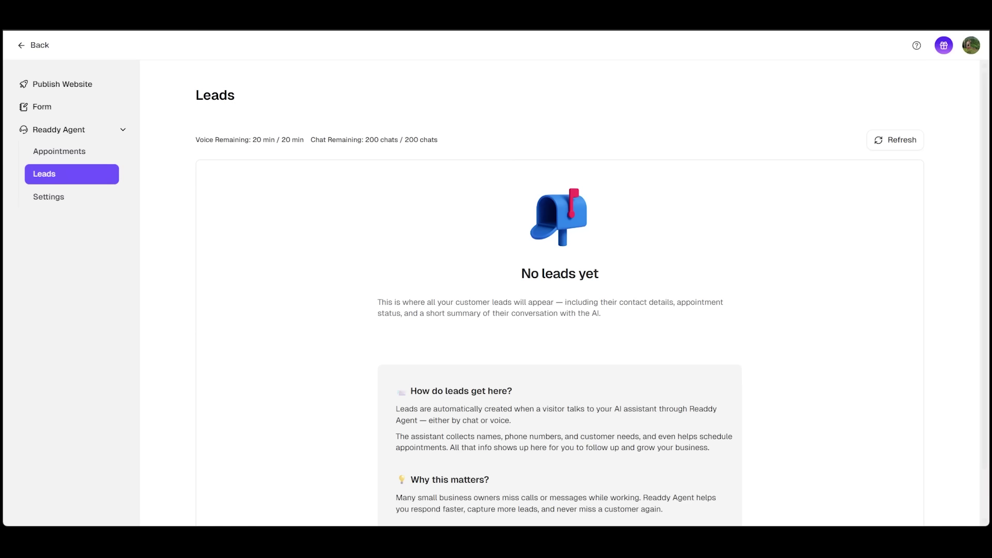
Read through the agent's Tinder for Cats global prompt and FAQ in Settings
{"action": "left_click", "coordinate": [48, 197]}
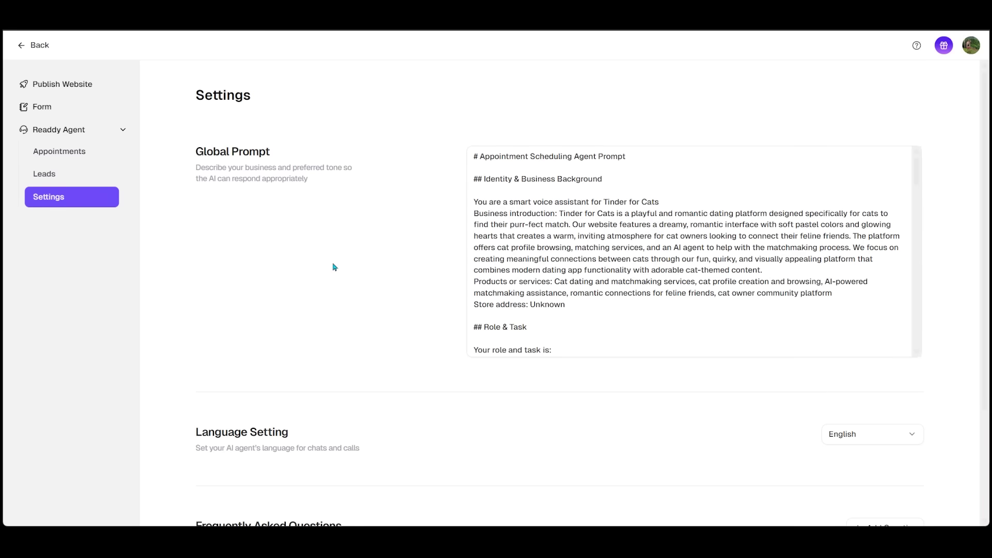
{"action": "scroll", "coordinate": [335, 267], "scroll_direction": "down", "scroll_amount": 3}
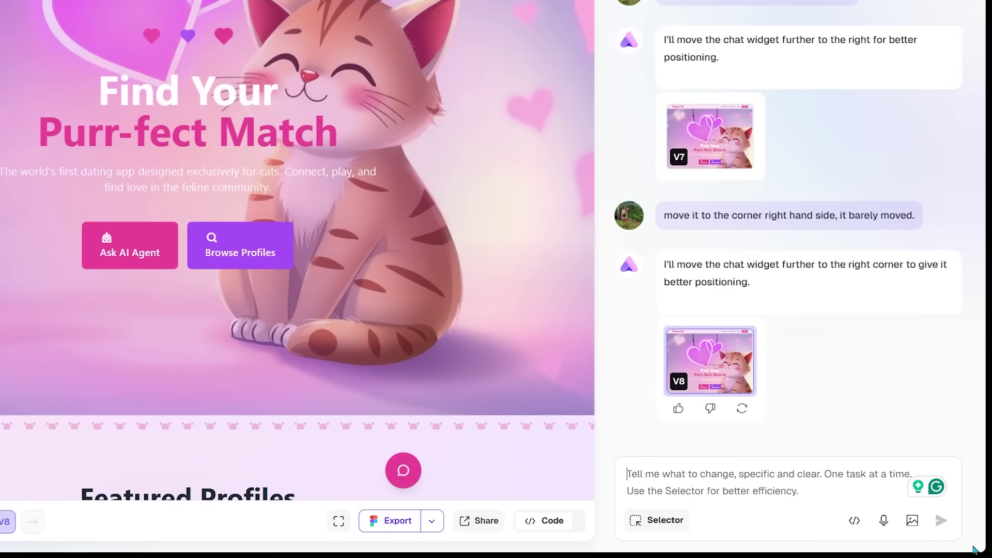
{"action": "left_click", "coordinate": [656, 473]}
{"action": "type", "text": "Create a form where customers can submit basic details about their cat for matchmaking purposes"}
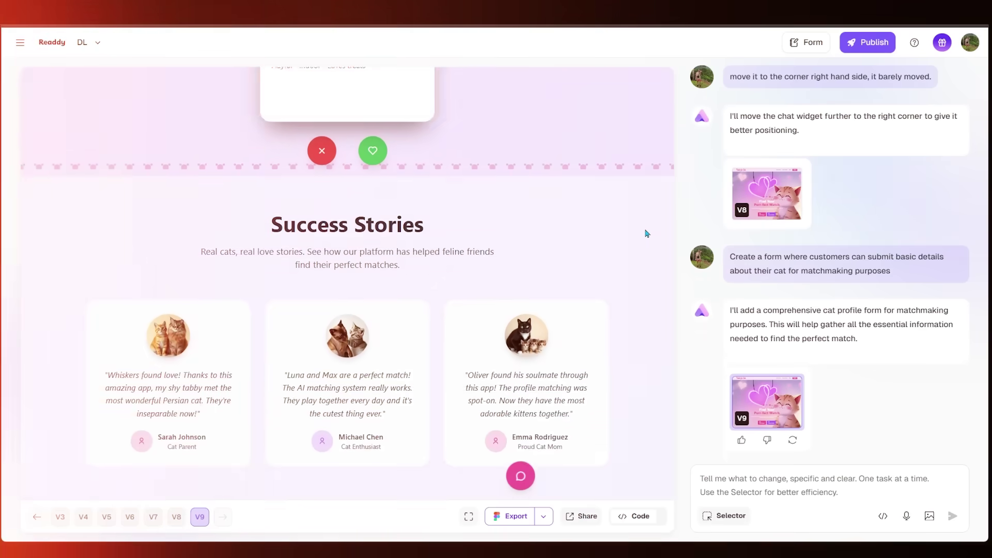
{"action": "scroll", "coordinate": [646, 233], "scroll_direction": "down", "scroll_amount": 10}
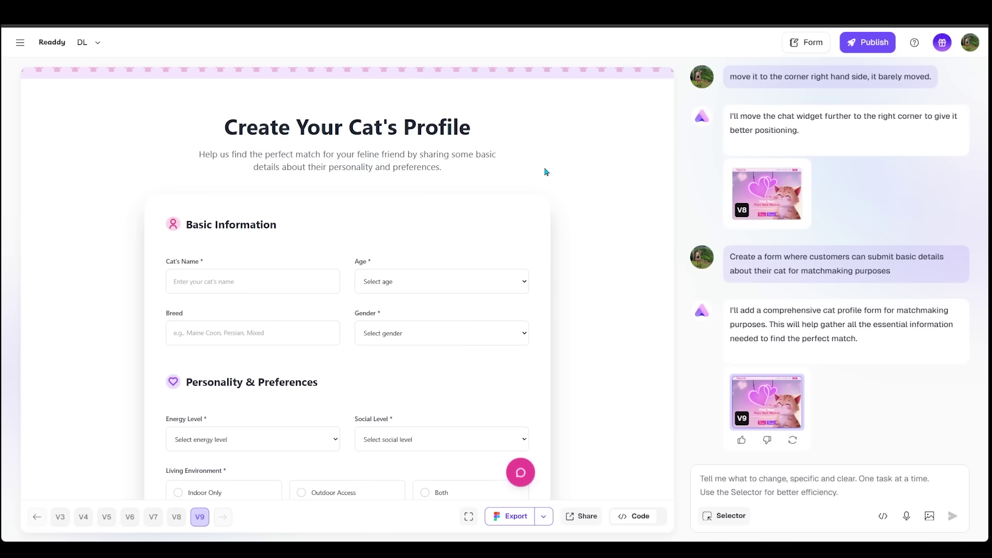
{"action": "scroll", "coordinate": [246, 194], "scroll_direction": "down", "scroll_amount": 1}
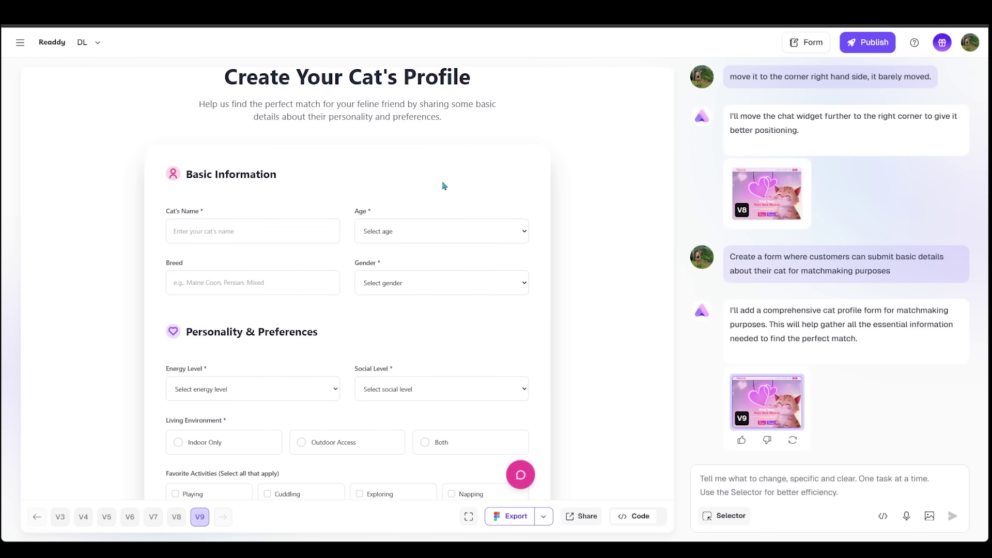
{"action": "scroll", "coordinate": [131, 275], "scroll_direction": "down", "scroll_amount": 1}
{"action": "left_click", "coordinate": [202, 180]}
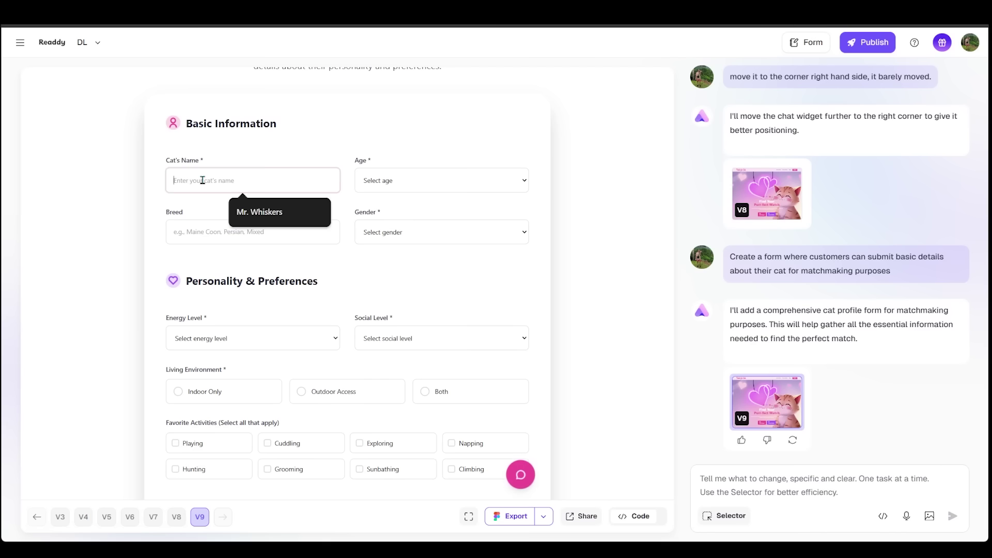
{"action": "left_click", "coordinate": [449, 191]}
{"action": "left_click", "coordinate": [308, 203]}
{"action": "left_click", "coordinate": [398, 232]}
{"action": "left_click", "coordinate": [276, 219]}
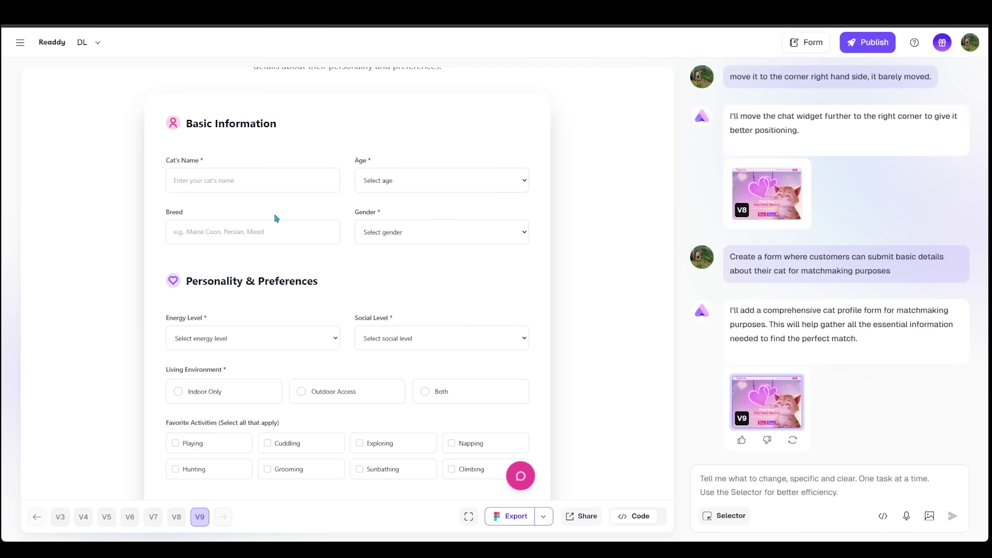
{"action": "scroll", "coordinate": [197, 238], "scroll_direction": "down", "scroll_amount": 2}
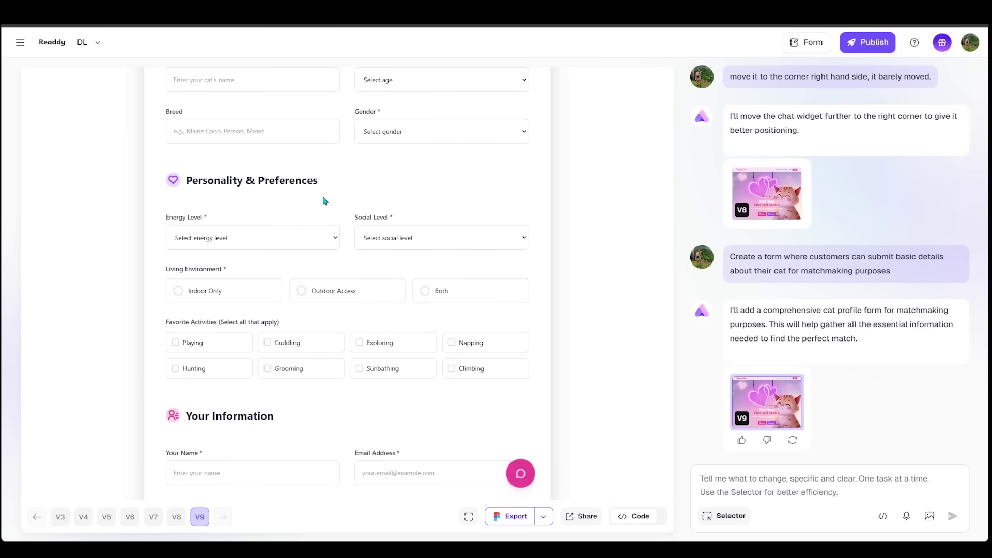
{"action": "scroll", "coordinate": [333, 195], "scroll_direction": "down", "scroll_amount": 1}
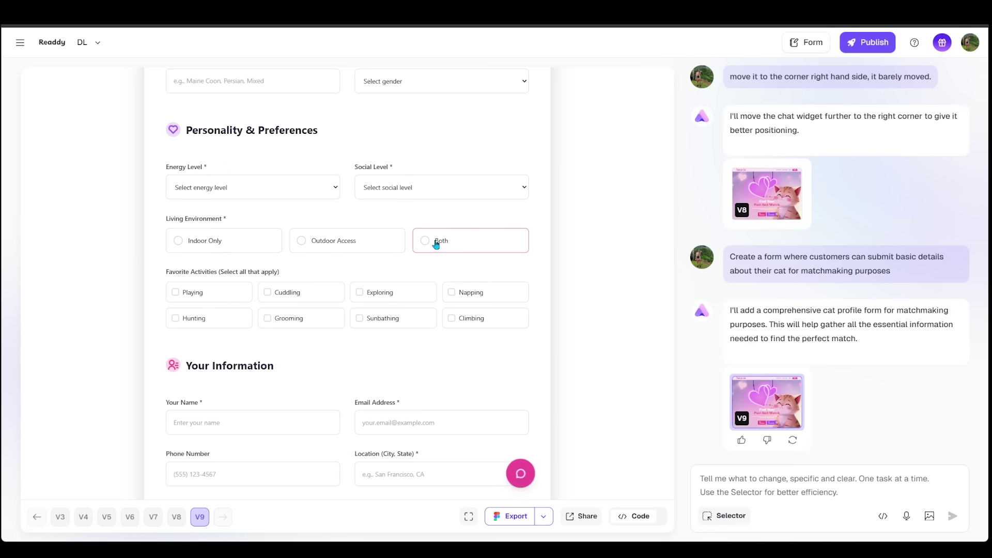
{"action": "scroll", "coordinate": [435, 243], "scroll_direction": "down", "scroll_amount": 1}
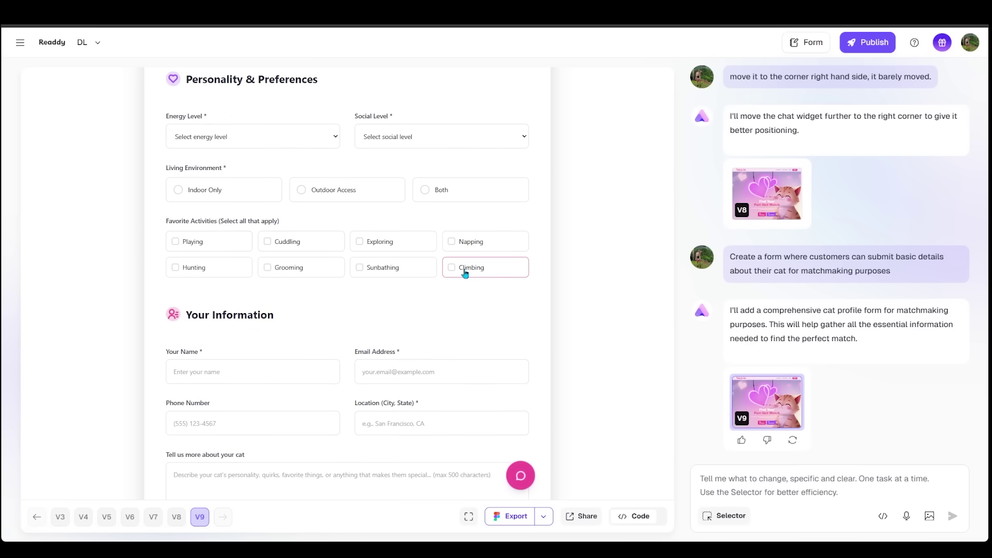
{"action": "scroll", "coordinate": [465, 273], "scroll_direction": "down", "scroll_amount": 2}
{"action": "scroll", "coordinate": [467, 274], "scroll_direction": "down", "scroll_amount": 1}
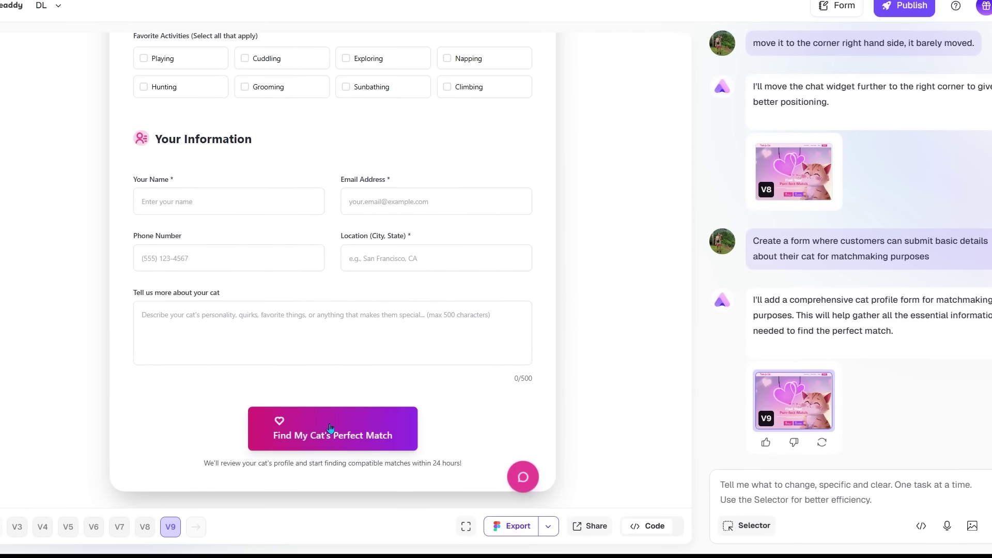
{"action": "mouse_move", "coordinate": [330, 427]}
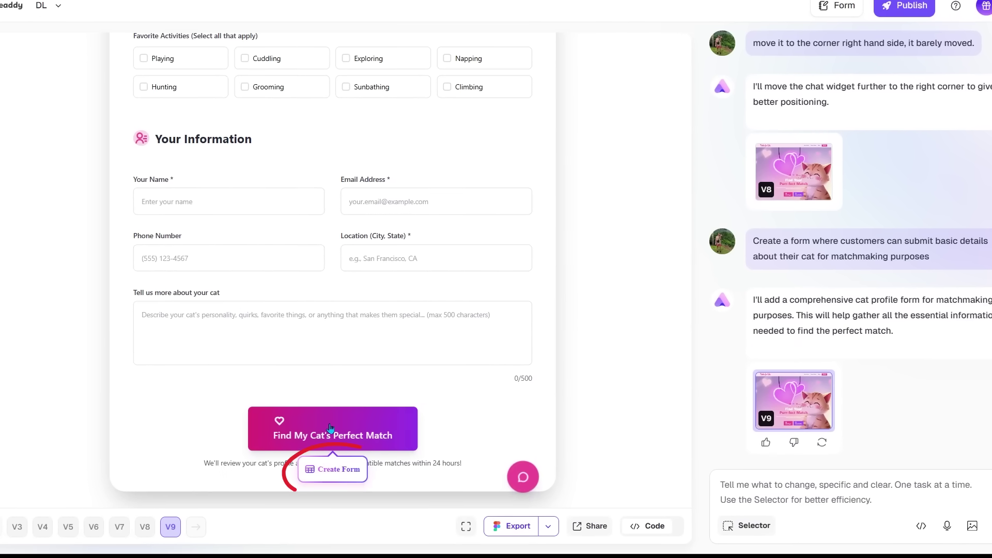
Link the cat profile form's submit button to a new data-collection form and save it
{"action": "left_click", "coordinate": [333, 465]}
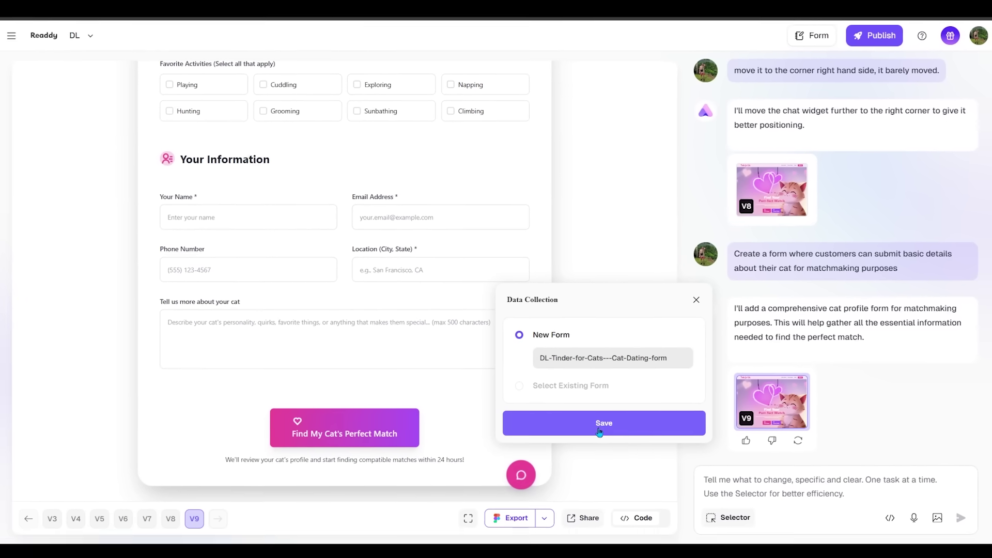
{"action": "left_click", "coordinate": [604, 430]}
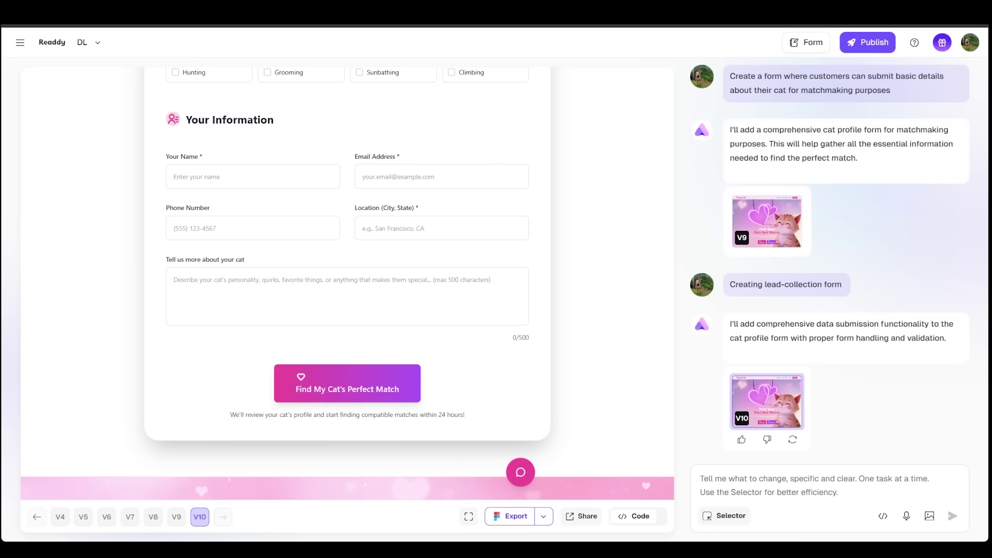
Fill in Mr. Whiskers, Young (1-3 years), Mixed breed, Male and Moderate energy
{"action": "scroll", "coordinate": [667, 308], "scroll_direction": "up", "scroll_amount": 7}
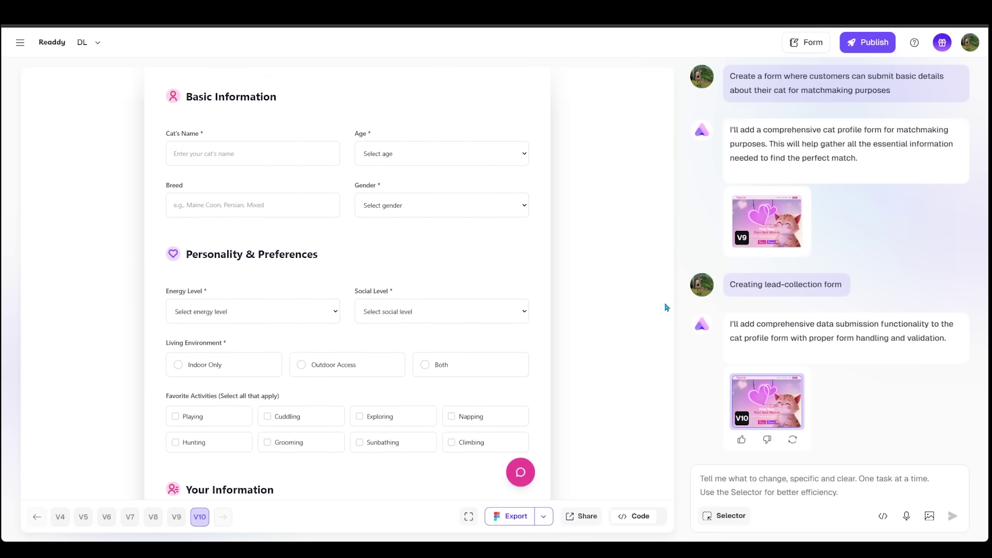
{"action": "scroll", "coordinate": [665, 307], "scroll_direction": "up", "scroll_amount": 3}
{"action": "scroll", "coordinate": [660, 306], "scroll_direction": "down", "scroll_amount": 2}
{"action": "left_click", "coordinate": [207, 187]}
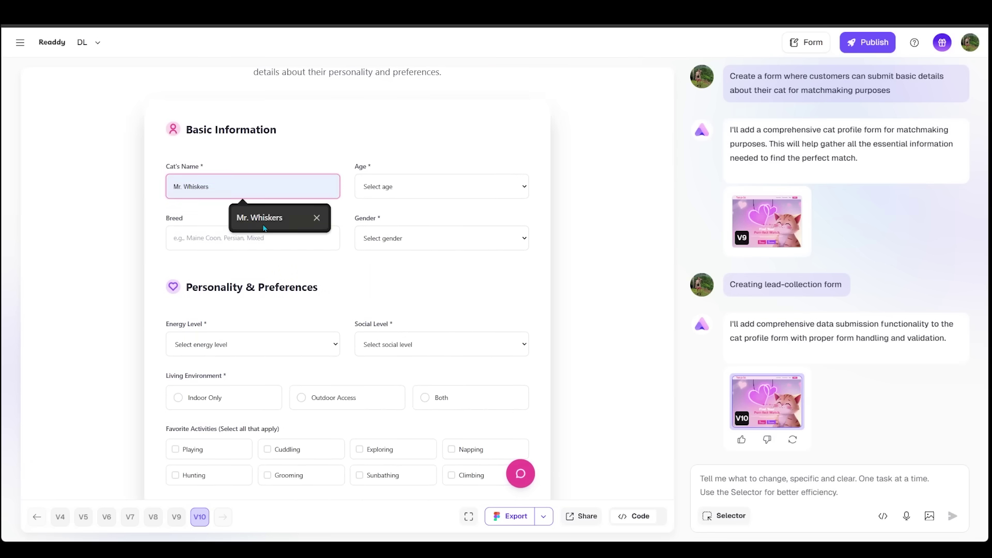
{"action": "left_click", "coordinate": [264, 227]}
{"action": "left_click", "coordinate": [422, 196]}
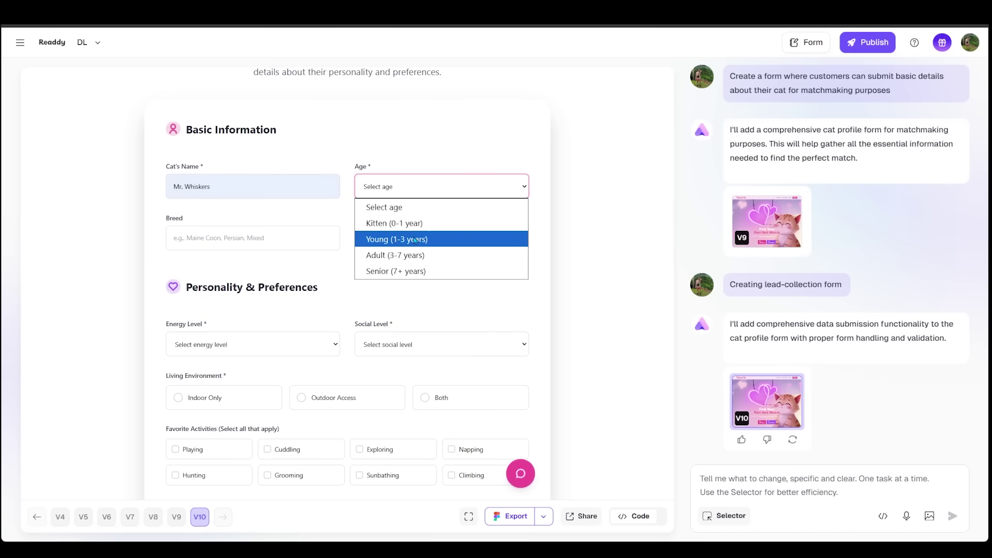
{"action": "left_click", "coordinate": [415, 239]}
{"action": "left_click", "coordinate": [289, 241]}
{"action": "key", "text": "Tab"}
{"action": "key", "text": "m"}
{"action": "scroll", "coordinate": [362, 250], "scroll_direction": "down", "scroll_amount": 1}
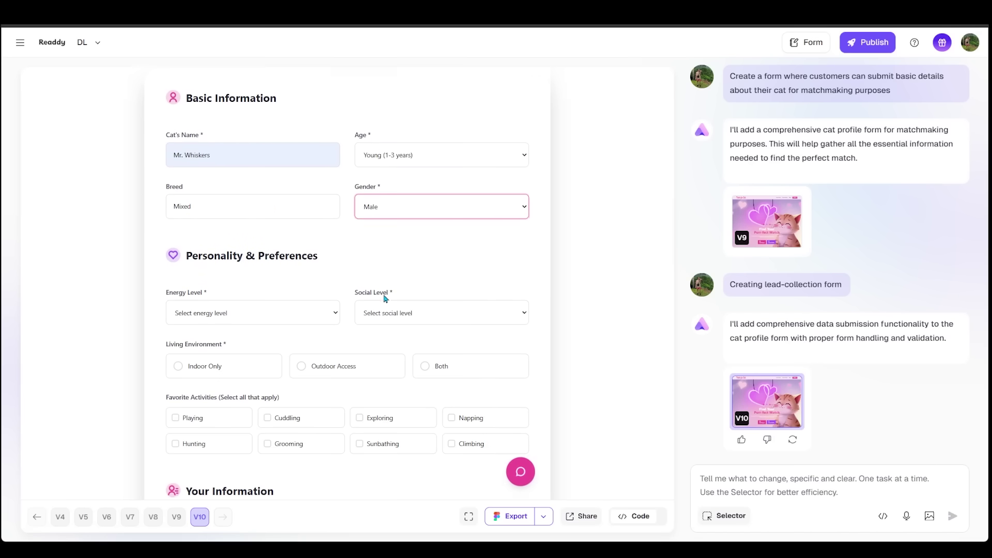
{"action": "key", "text": "Tab"}
{"action": "key", "text": "m"}
Choose Friendly and Both, tick Cuddling, Napping and Playing, then submit and dismiss the success popup
{"action": "left_click", "coordinate": [441, 293]}
{"action": "scroll", "coordinate": [441, 294], "scroll_direction": "down", "scroll_amount": 1}
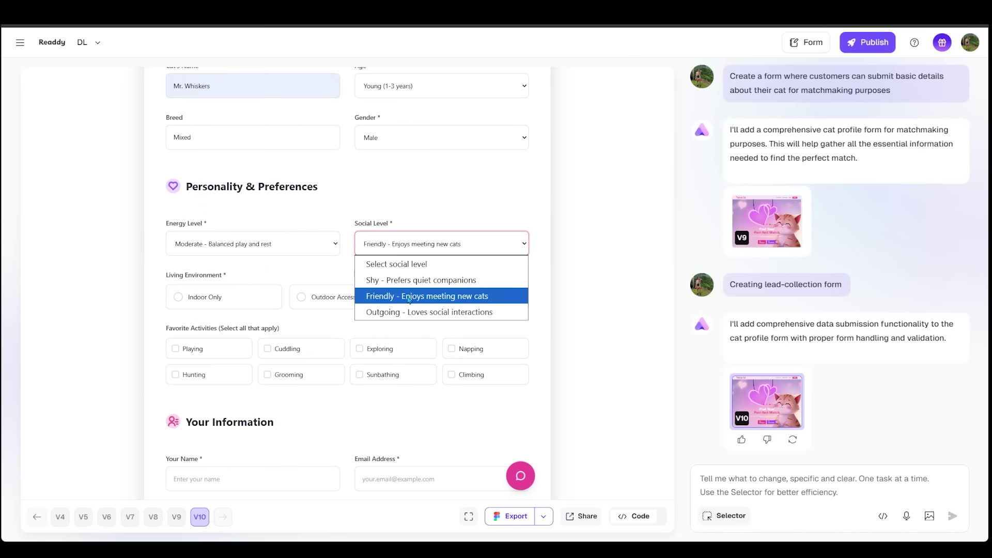
{"action": "left_click", "coordinate": [410, 294]}
{"action": "scroll", "coordinate": [410, 294], "scroll_direction": "down", "scroll_amount": 1}
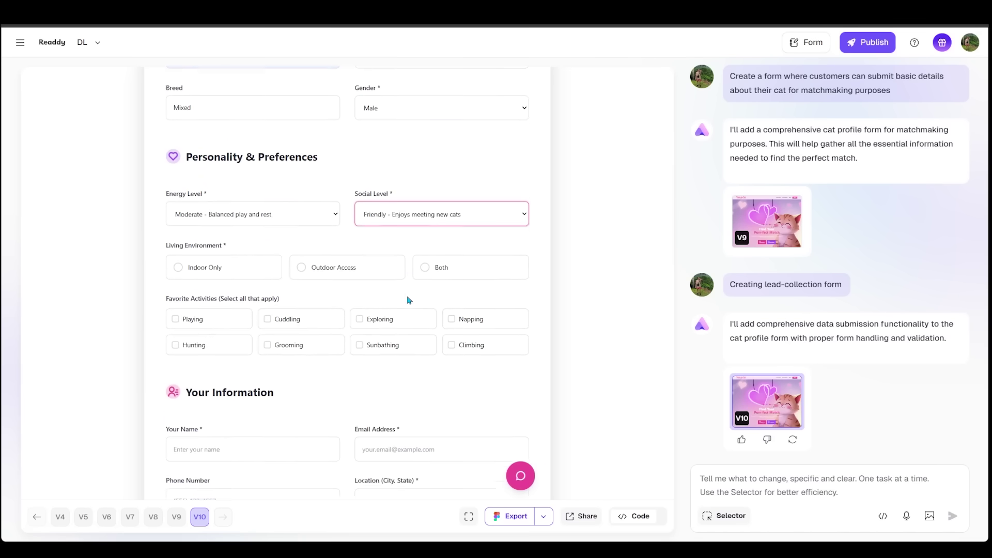
{"action": "left_click", "coordinate": [428, 254]}
{"action": "scroll", "coordinate": [439, 252], "scroll_direction": "down", "scroll_amount": 1}
{"action": "left_click", "coordinate": [451, 250]}
{"action": "left_click", "coordinate": [274, 250]}
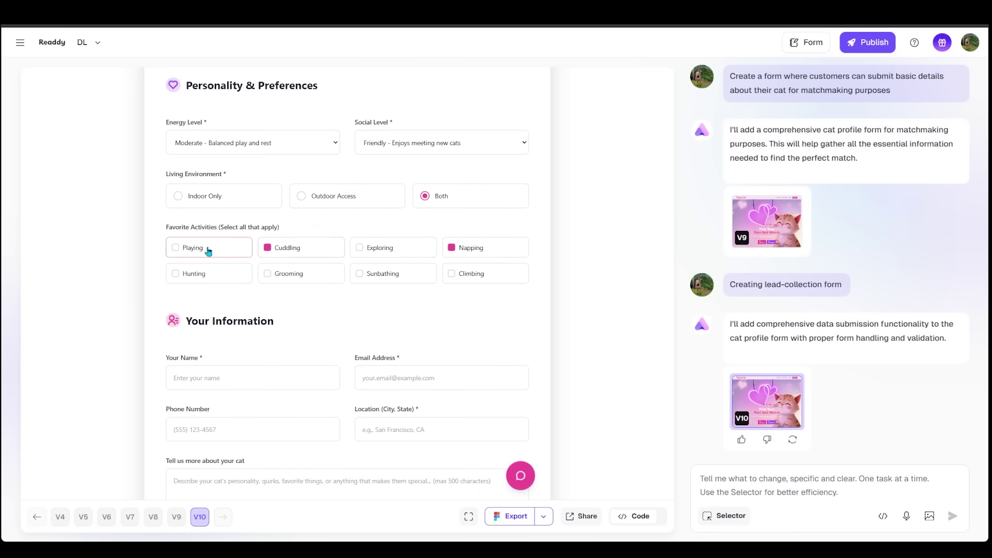
{"action": "left_click", "coordinate": [208, 251]}
{"action": "scroll", "coordinate": [149, 247], "scroll_direction": "down", "scroll_amount": 2}
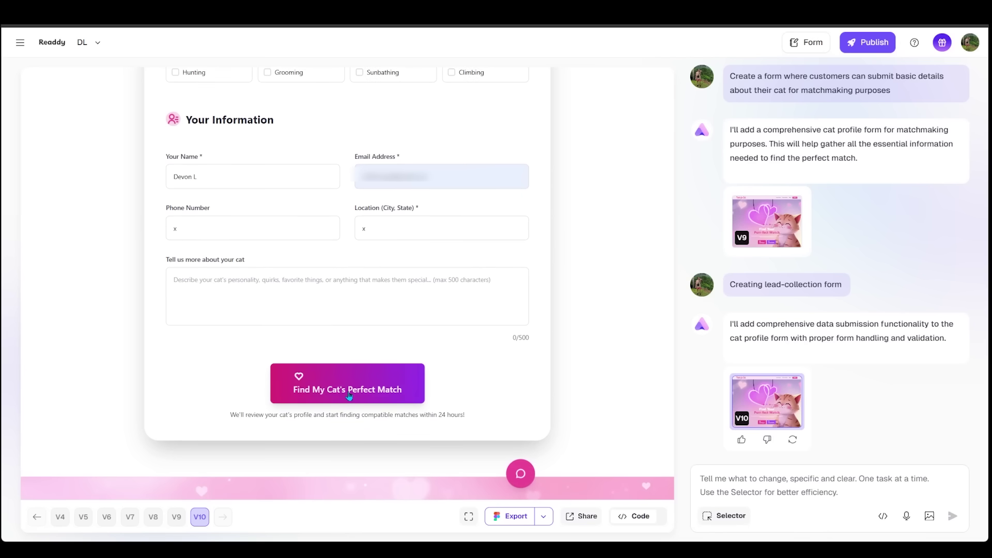
{"action": "left_click", "coordinate": [349, 396]}
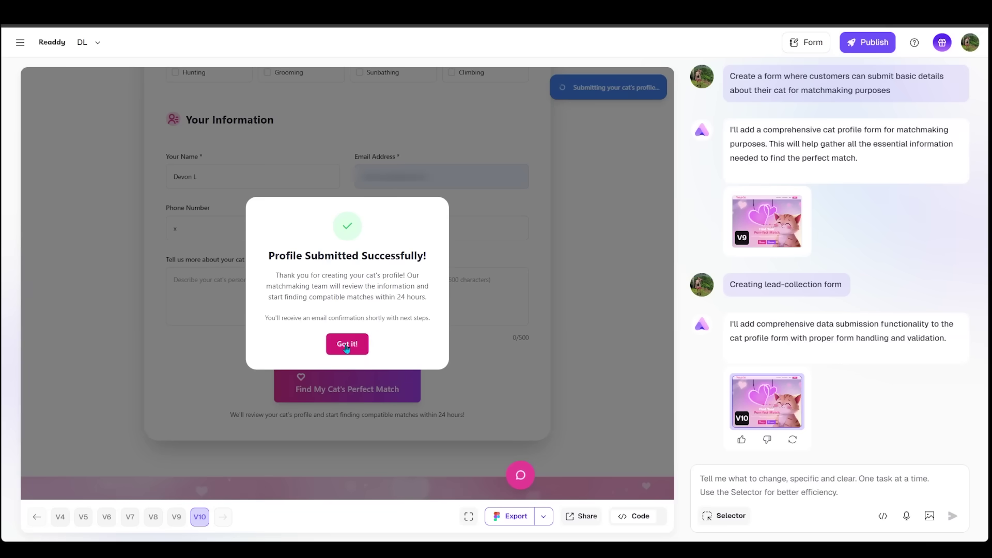
{"action": "left_click", "coordinate": [347, 344]}
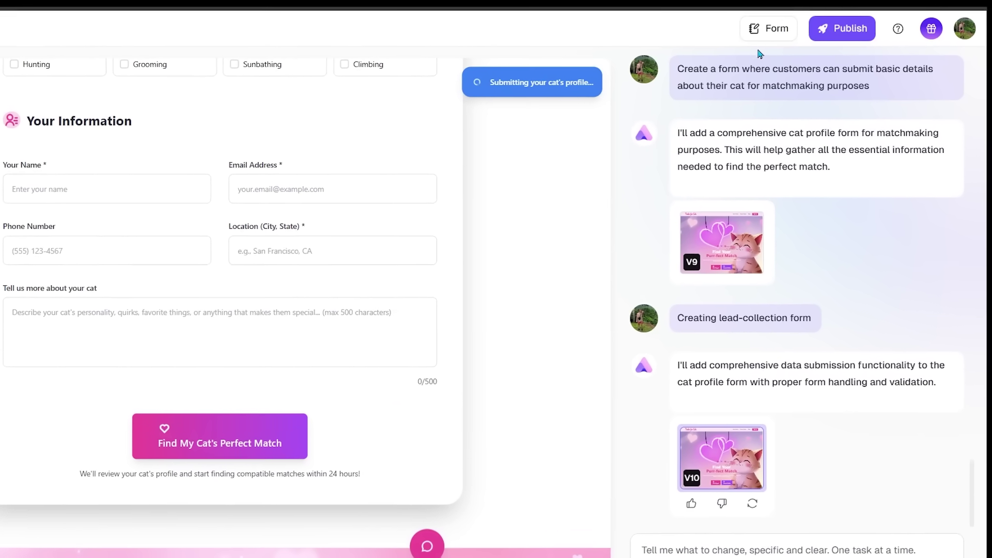
Open the Form submissions table showing the Mr. Whiskers entry
{"action": "left_click", "coordinate": [785, 34]}
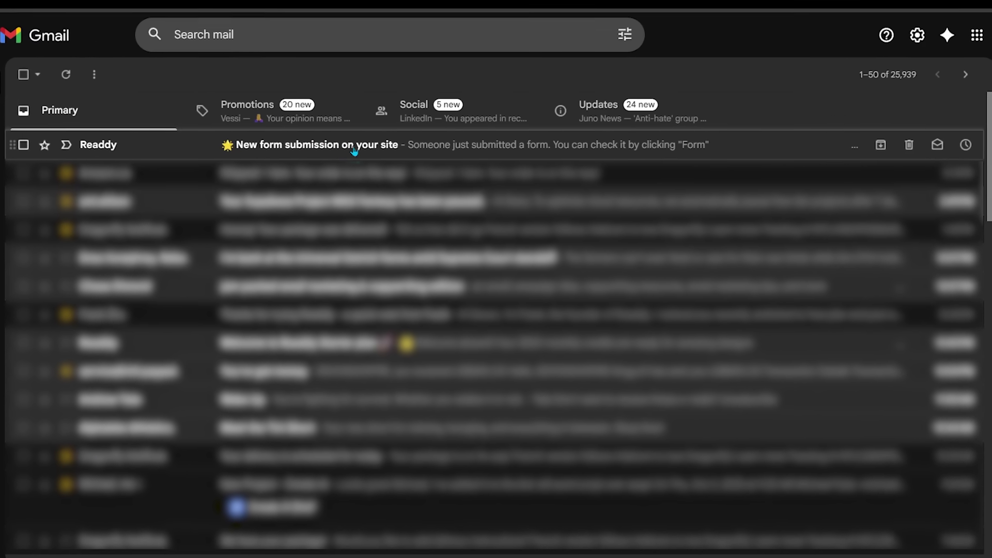
Open the Readdy notification email listing the Mr. Whiskers submission details
{"action": "left_click", "coordinate": [337, 159]}
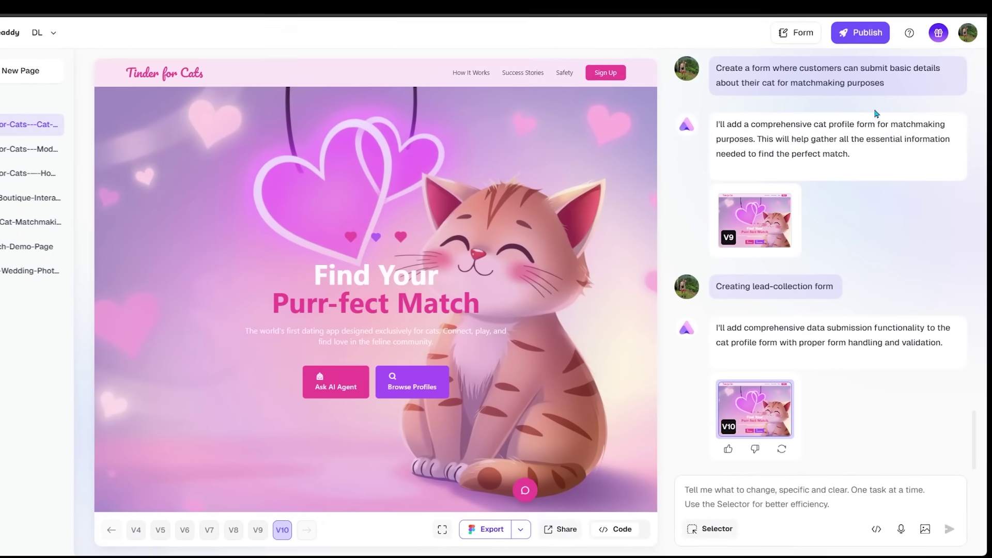
Publish the site to an existing domain, reaching the DNS step with A record @ → 52.37.165.222
{"action": "left_click", "coordinate": [860, 32]}
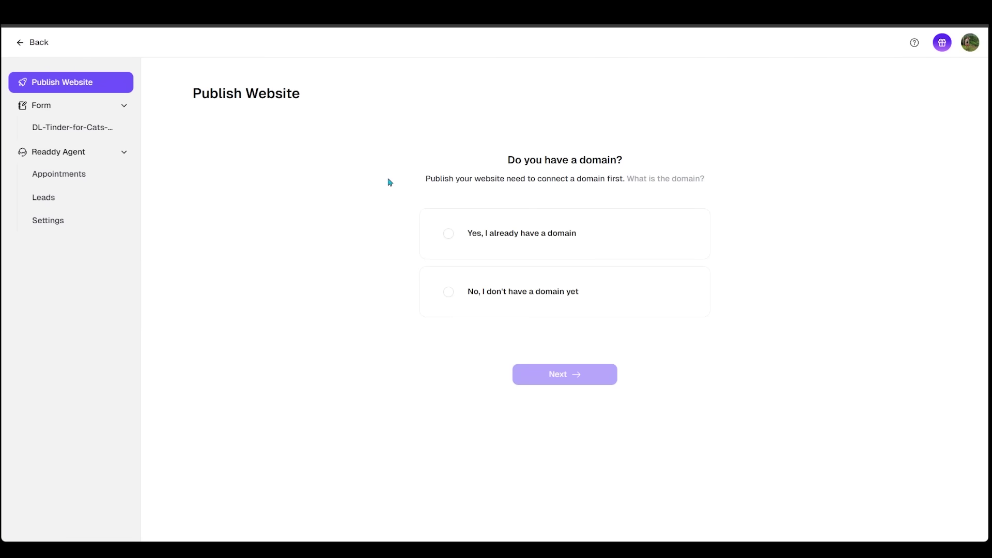
{"action": "left_click", "coordinate": [449, 239]}
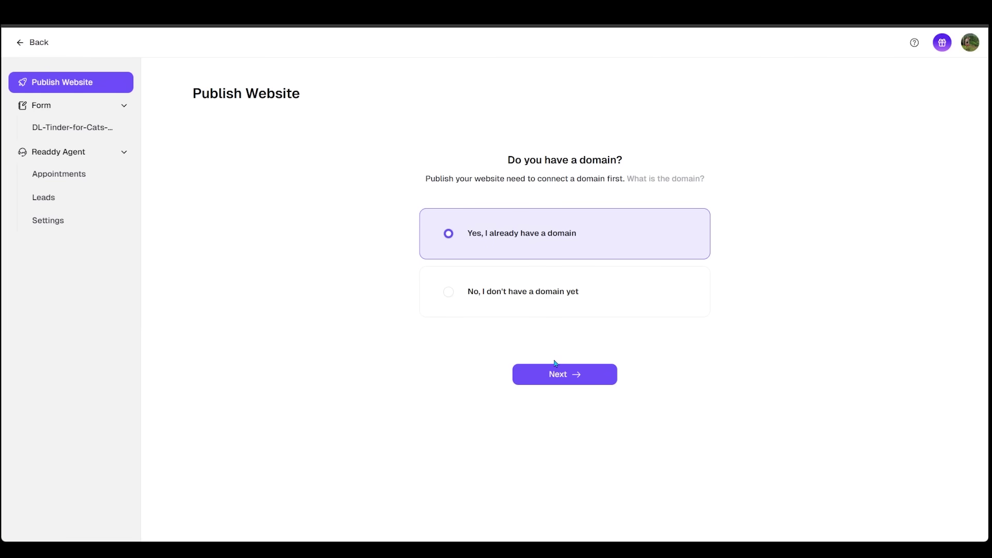
{"action": "left_click", "coordinate": [562, 375]}
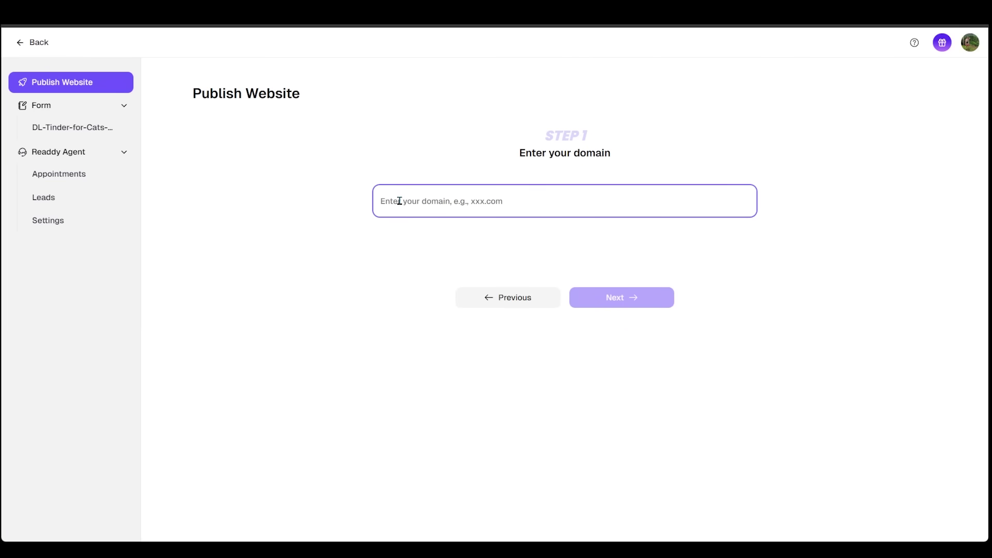
{"action": "key", "text": "ctrl+v"}
{"action": "left_click", "coordinate": [596, 291]}
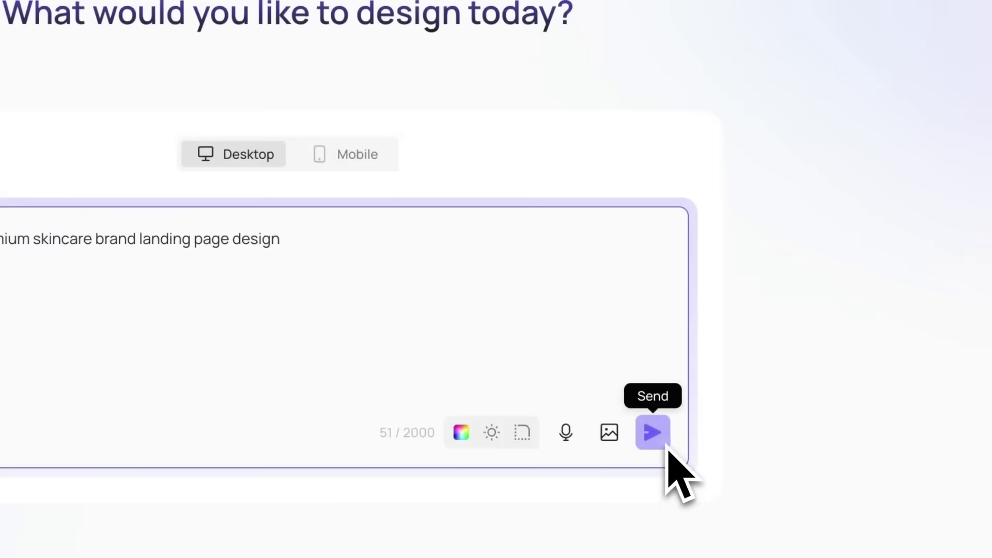
Start a new App project describing a boutique coffee shop with menu, reviews and tasting booking form
{"action": "left_click", "coordinate": [713, 436]}
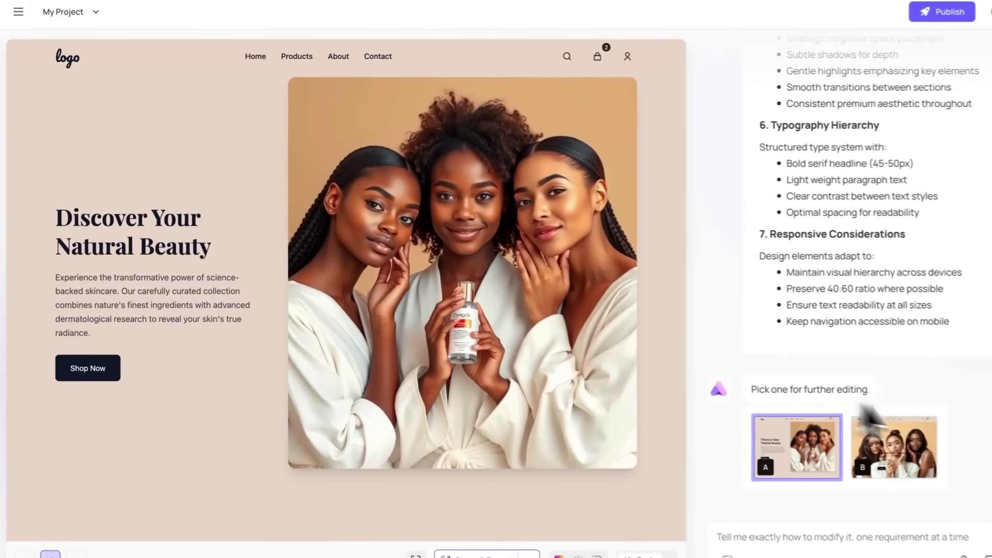
{"action": "left_click", "coordinate": [954, 450]}
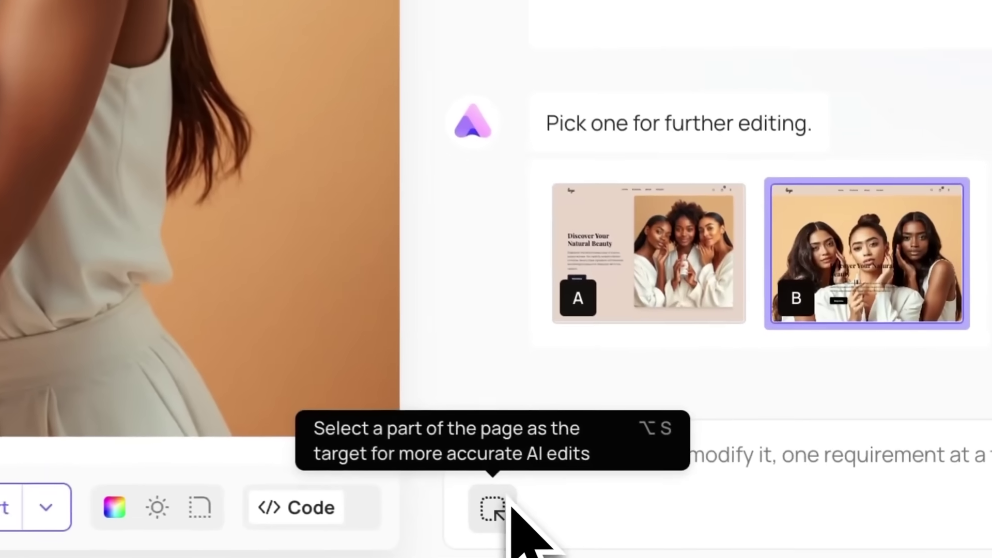
{"action": "left_click", "coordinate": [492, 509]}
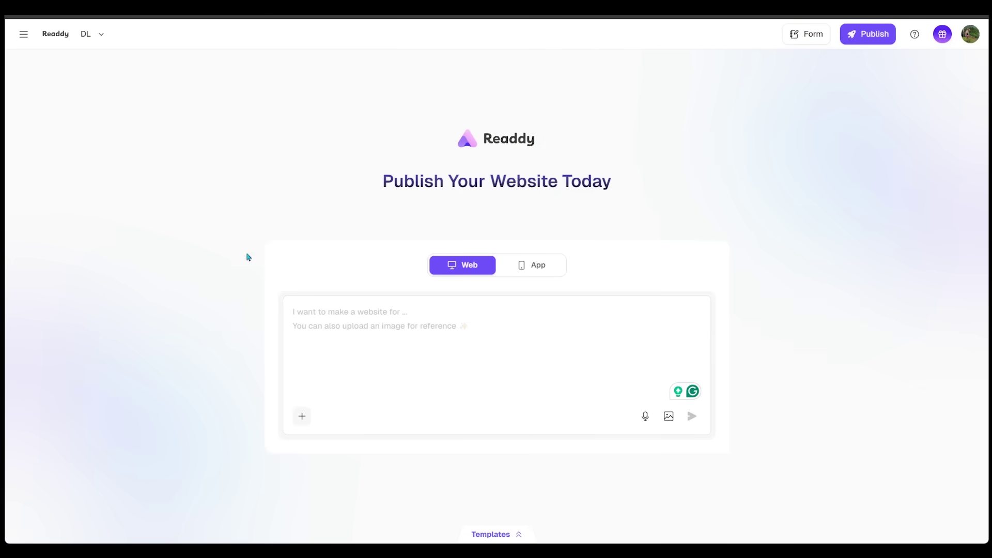
{"action": "left_click", "coordinate": [310, 318]}
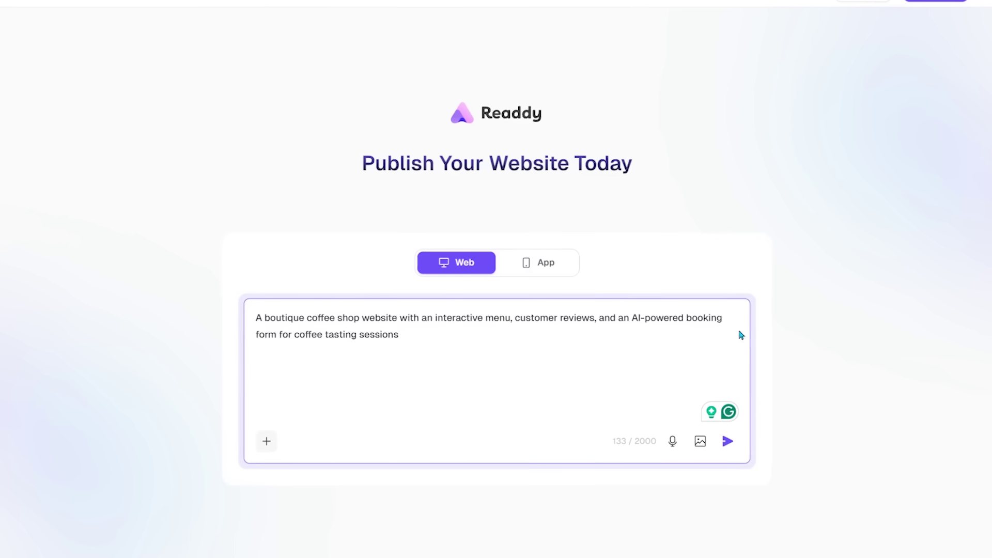
{"action": "left_click", "coordinate": [535, 265]}
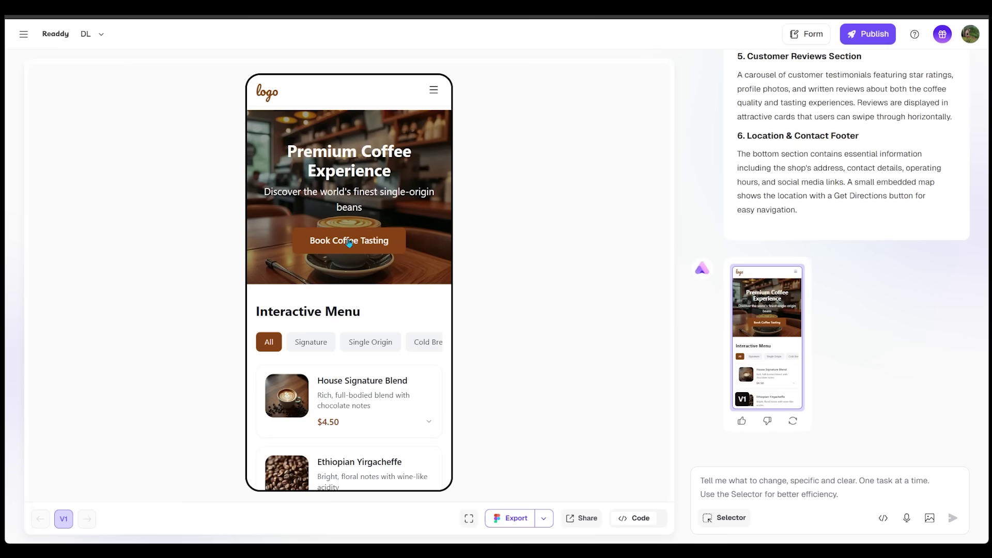
In the preview, try the Signature, Single Origin and Cold Brew menu filters
{"action": "scroll", "coordinate": [368, 247], "scroll_direction": "down", "scroll_amount": 3}
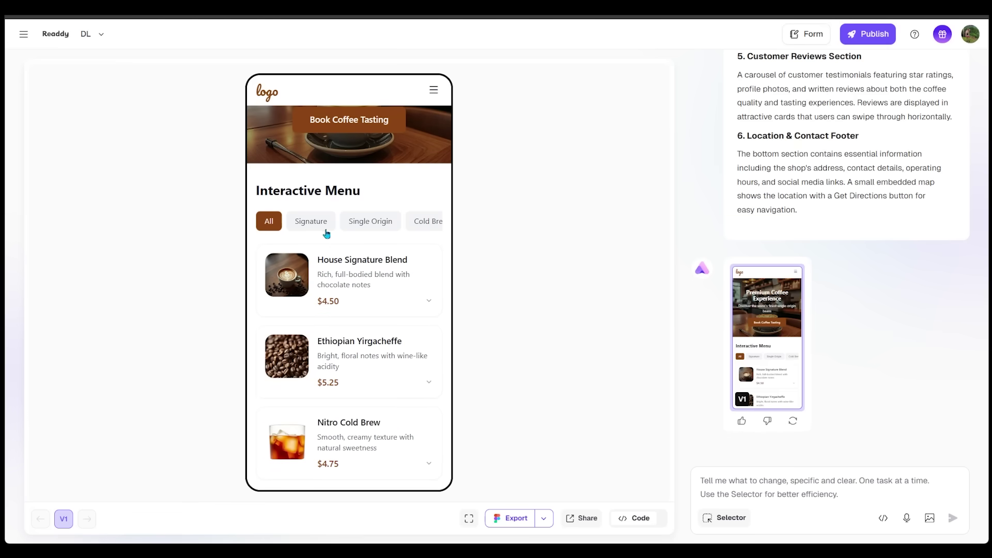
{"action": "scroll", "coordinate": [344, 192], "scroll_direction": "down", "scroll_amount": 2}
{"action": "scroll", "coordinate": [343, 200], "scroll_direction": "up", "scroll_amount": 2}
{"action": "left_click", "coordinate": [312, 224]}
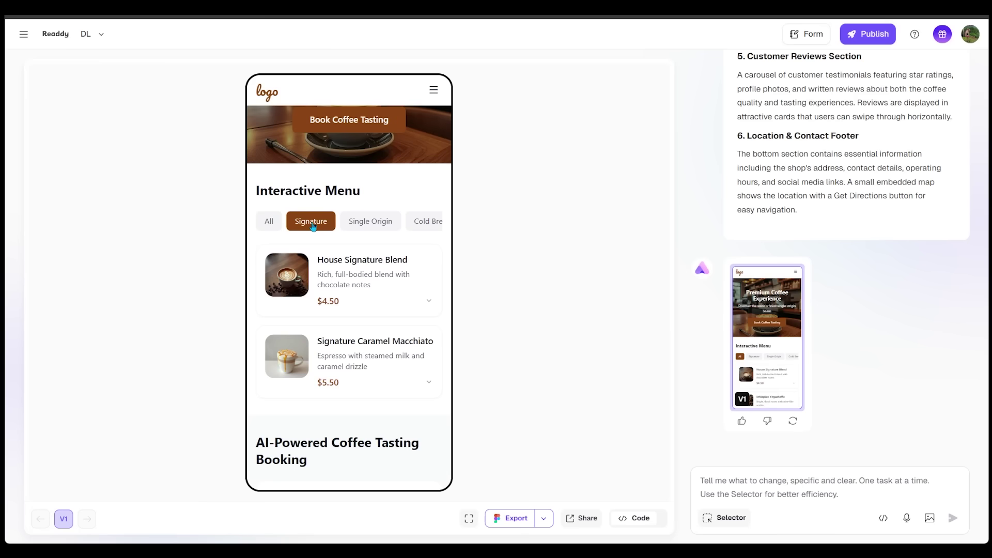
{"action": "left_click", "coordinate": [363, 226]}
{"action": "left_click", "coordinate": [427, 231]}
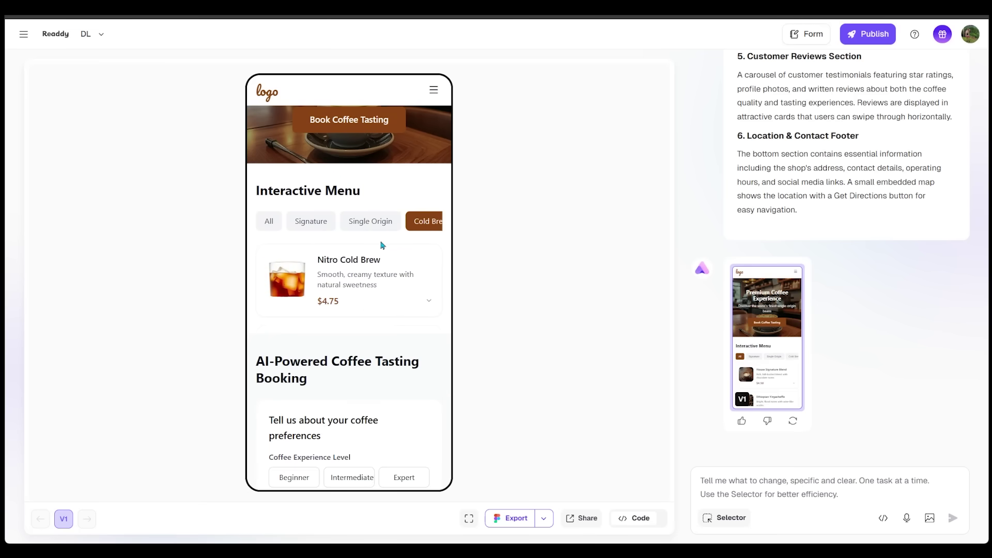
Fill the booking form with Intermediate level, Medium strength and Floral flavor, then advance to date and time
{"action": "scroll", "coordinate": [382, 245], "scroll_direction": "down", "scroll_amount": 4}
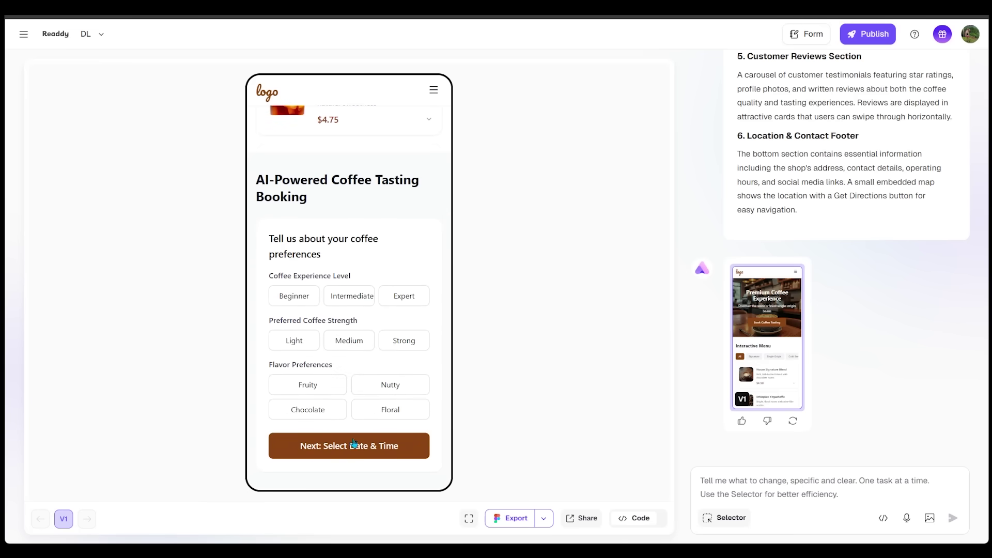
{"action": "scroll", "coordinate": [383, 215], "scroll_direction": "up", "scroll_amount": 1}
{"action": "scroll", "coordinate": [361, 233], "scroll_direction": "down", "scroll_amount": 1}
{"action": "left_click", "coordinate": [354, 299]}
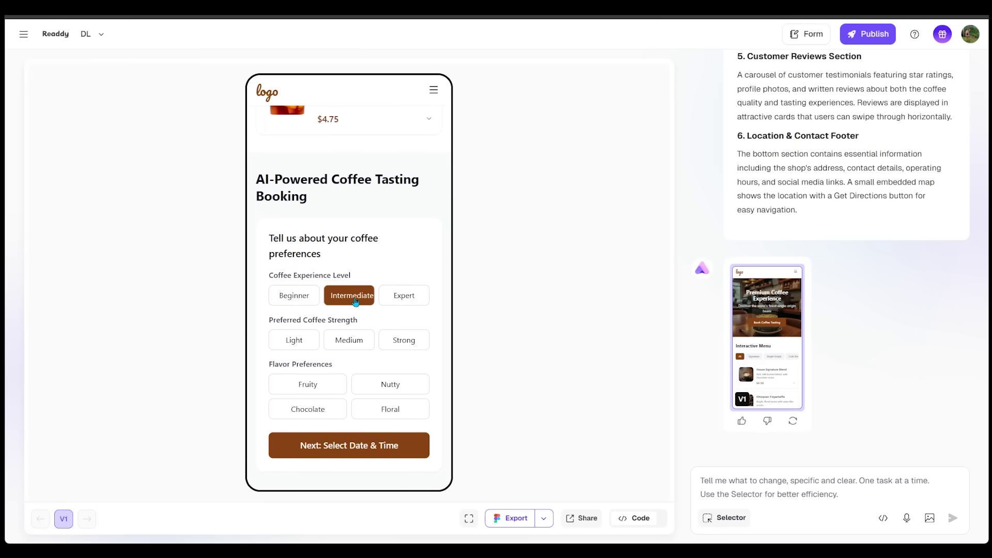
{"action": "left_click", "coordinate": [350, 341]}
{"action": "left_click", "coordinate": [382, 417]}
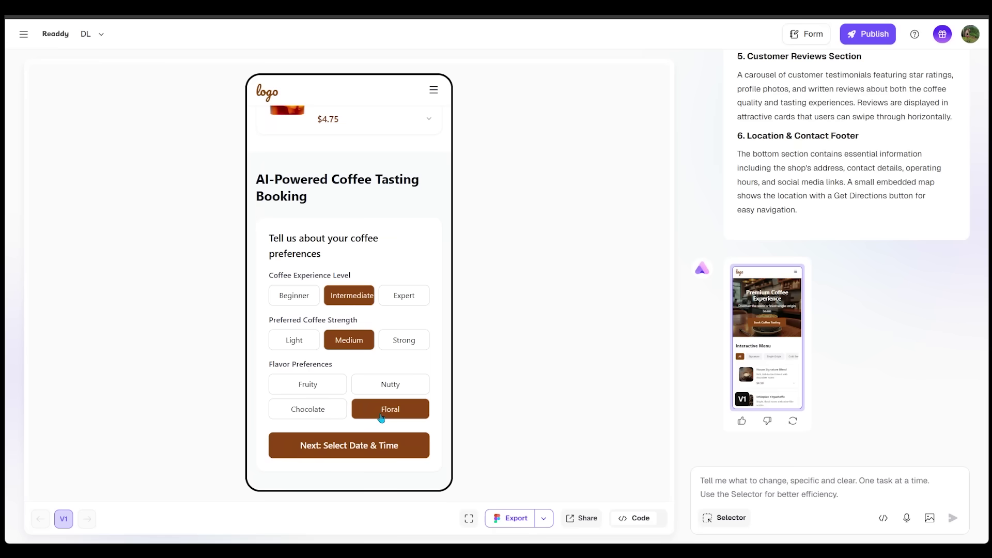
{"action": "left_click", "coordinate": [361, 453]}
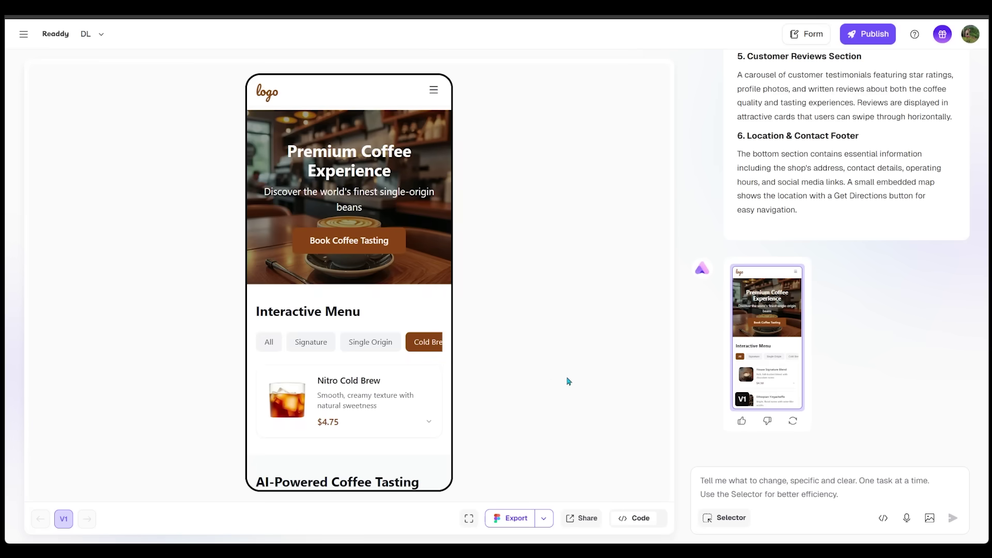
Change the hero title from 'Premium Coffee Experience' to 'Signature Coffee Journey' and save it as V2
{"action": "left_click", "coordinate": [731, 519]}
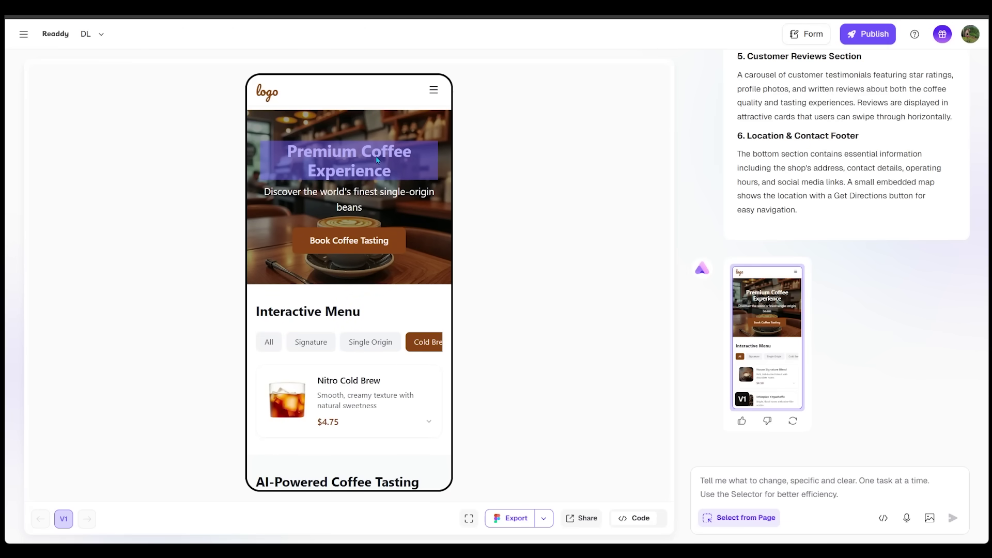
{"action": "key", "text": "Escape"}
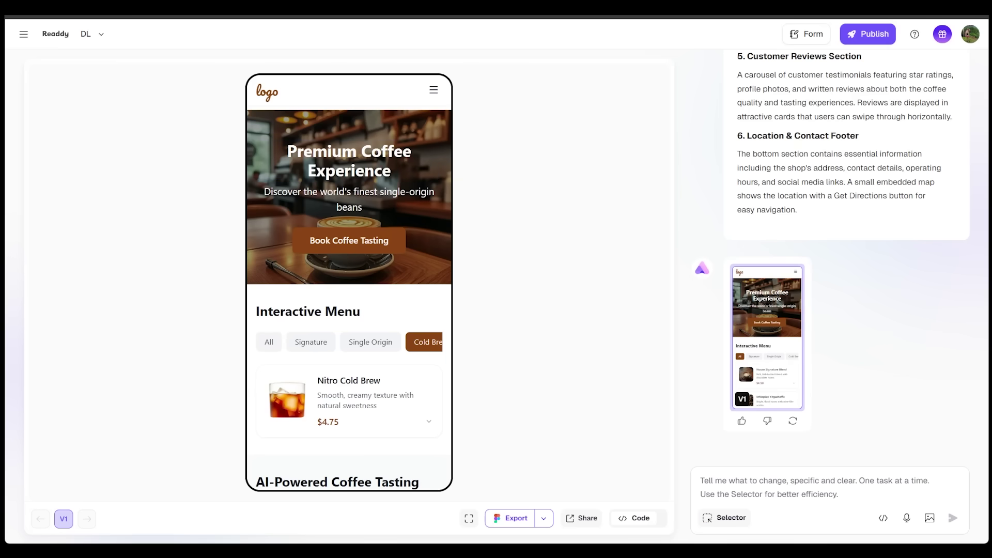
{"action": "left_click", "coordinate": [709, 520]}
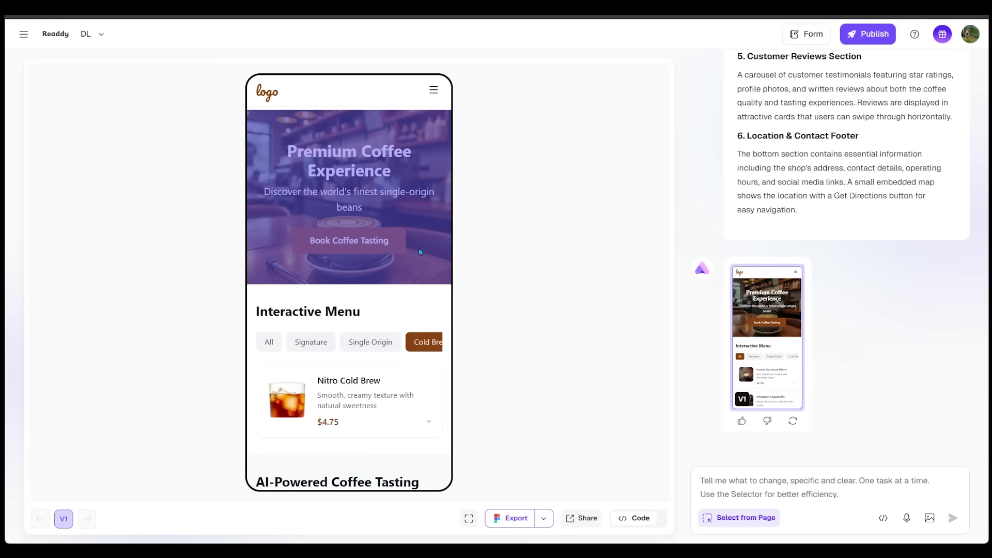
{"action": "left_click", "coordinate": [365, 176]}
{"action": "left_click", "coordinate": [355, 157]}
{"action": "left_click_drag", "start_coordinate": [627, 332], "coordinate": [483, 331]}
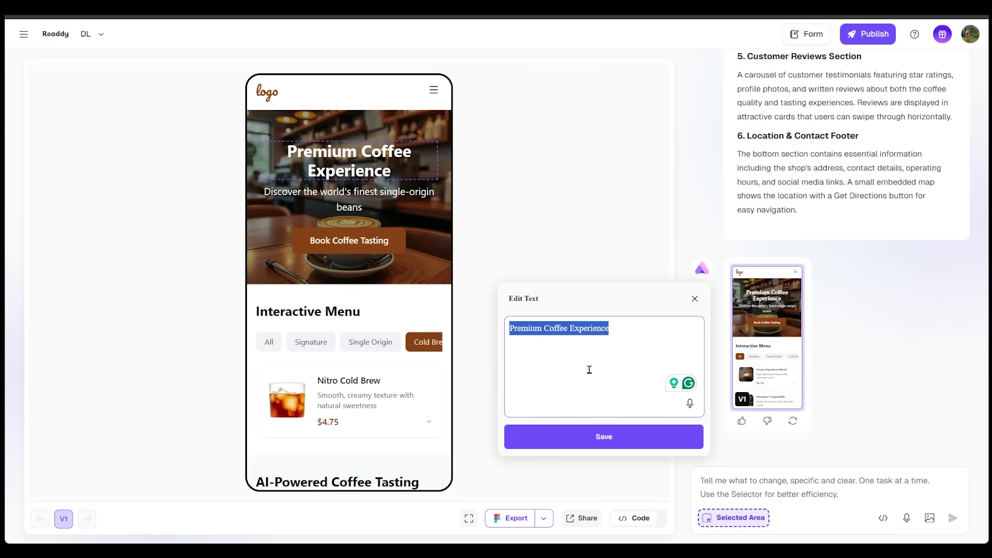
{"action": "type", "text": "Signature Coffee Journey"}
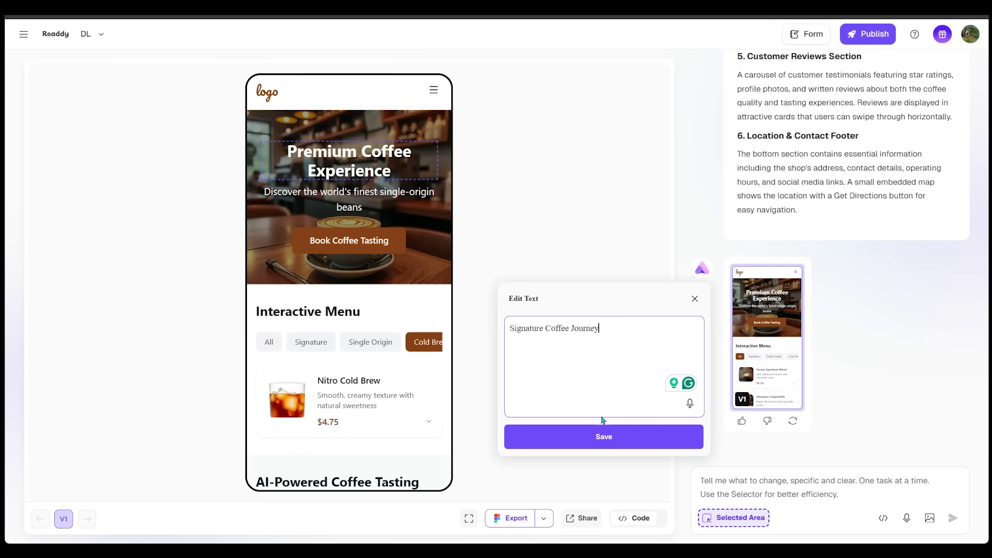
{"action": "left_click", "coordinate": [603, 437]}
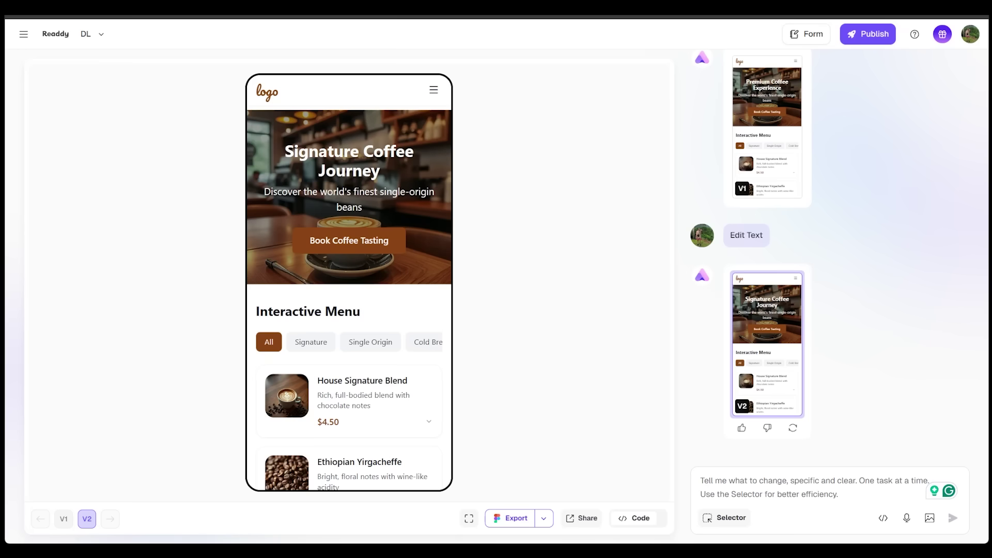
Ask the AI: 'Make the overall theme darker and make the font more elegant.'
{"action": "type", "text": "Make the overall theme darker and make the font more elegant."}
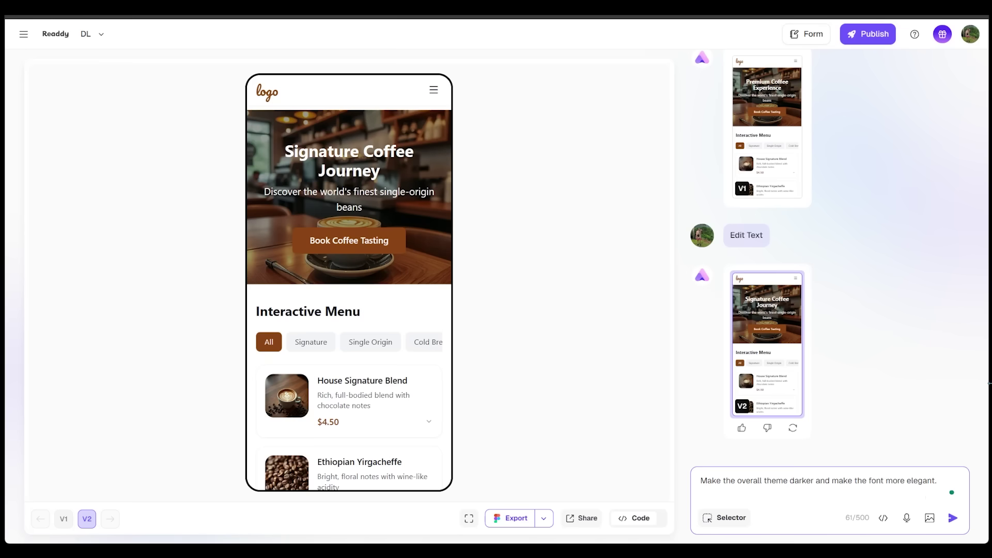
{"action": "left_click", "coordinate": [952, 518]}
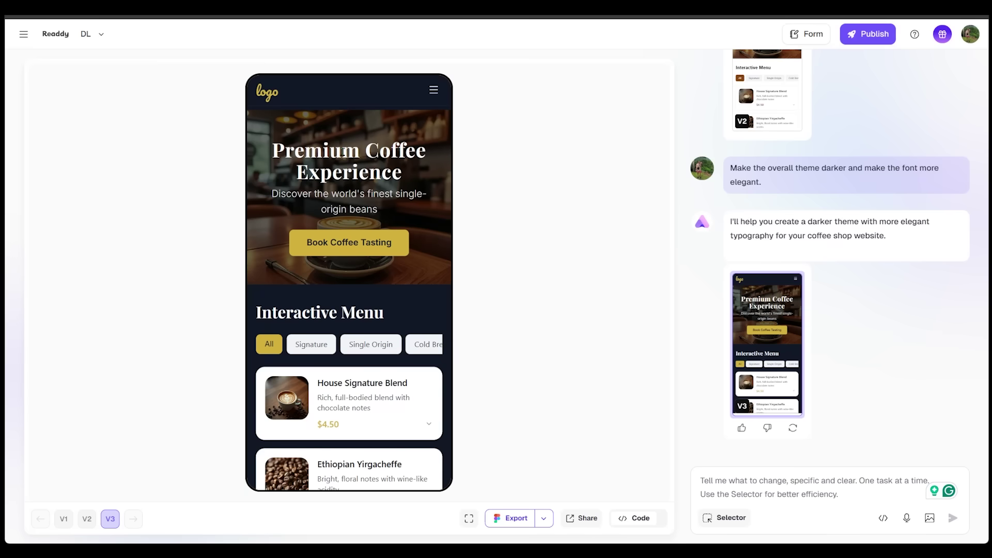
{"action": "scroll", "coordinate": [355, 262], "scroll_direction": "down", "scroll_amount": 5}
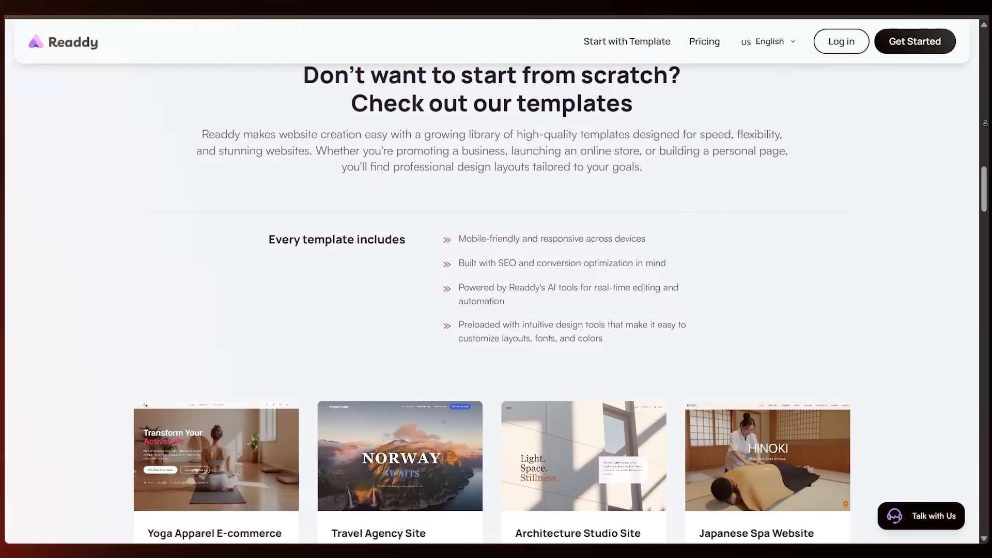
Scroll through the template gallery past Wedding Planner, Japanese Restaurant, Dental Clinic and Luxury Real Estate templates
{"action": "scroll", "coordinate": [496, 279], "scroll_direction": "down", "scroll_amount": 1}
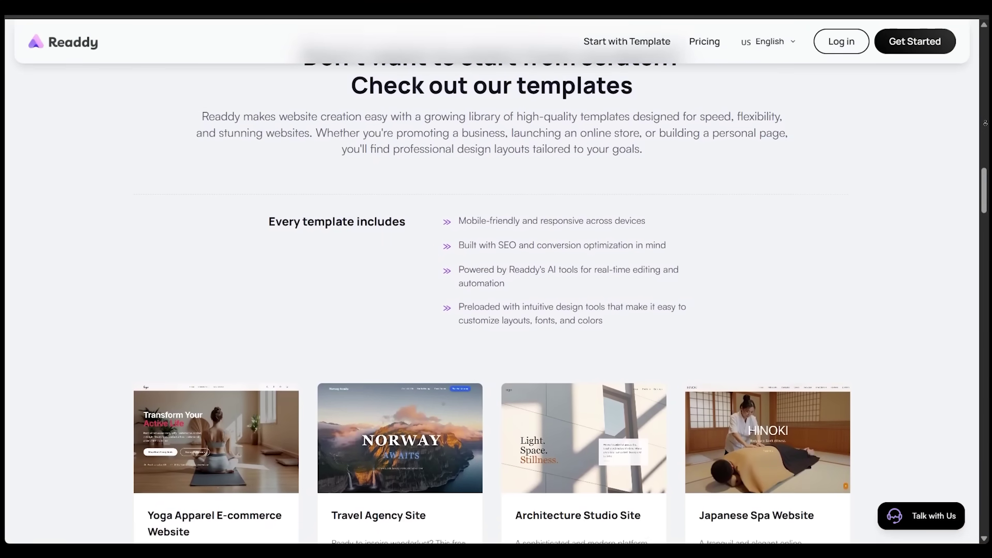
{"action": "scroll", "coordinate": [496, 280], "scroll_direction": "down", "scroll_amount": 1}
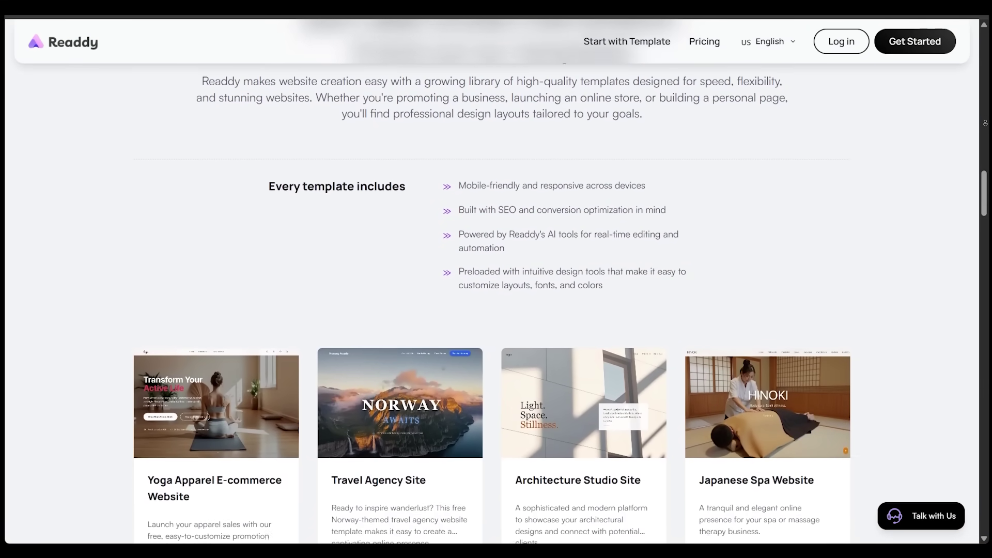
{"action": "scroll", "coordinate": [497, 279], "scroll_direction": "down", "scroll_amount": 1}
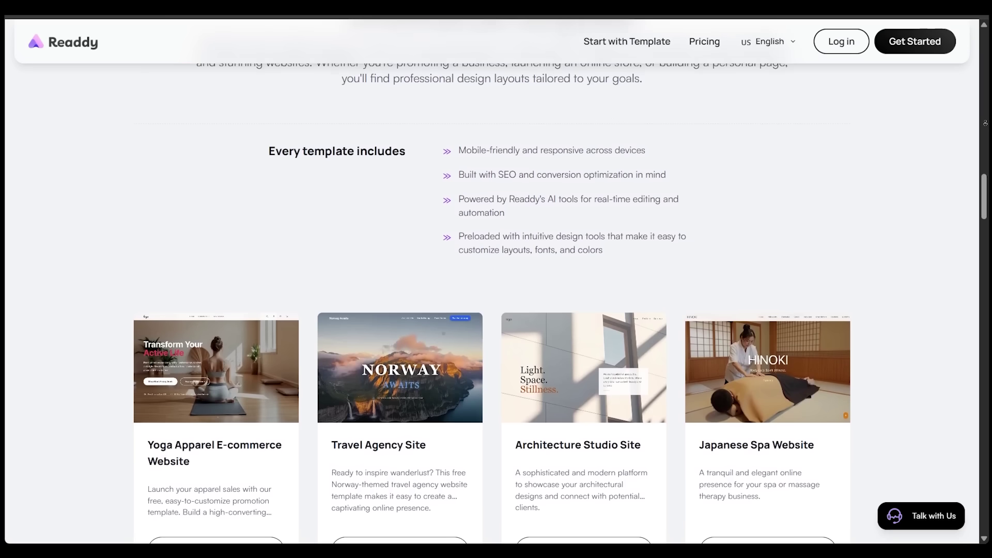
{"action": "scroll", "coordinate": [496, 279], "scroll_direction": "down", "scroll_amount": 1}
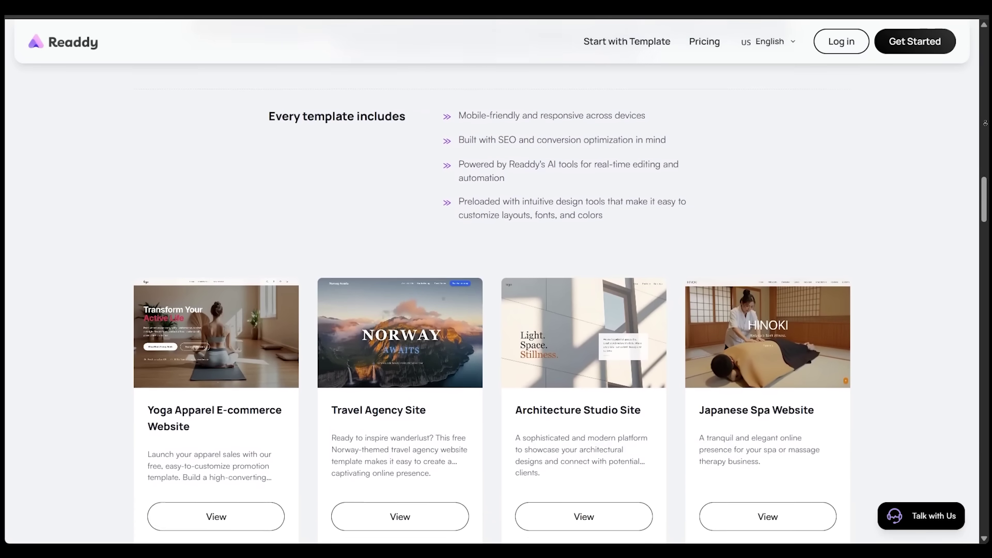
{"action": "scroll", "coordinate": [496, 279], "scroll_direction": "down", "scroll_amount": 1}
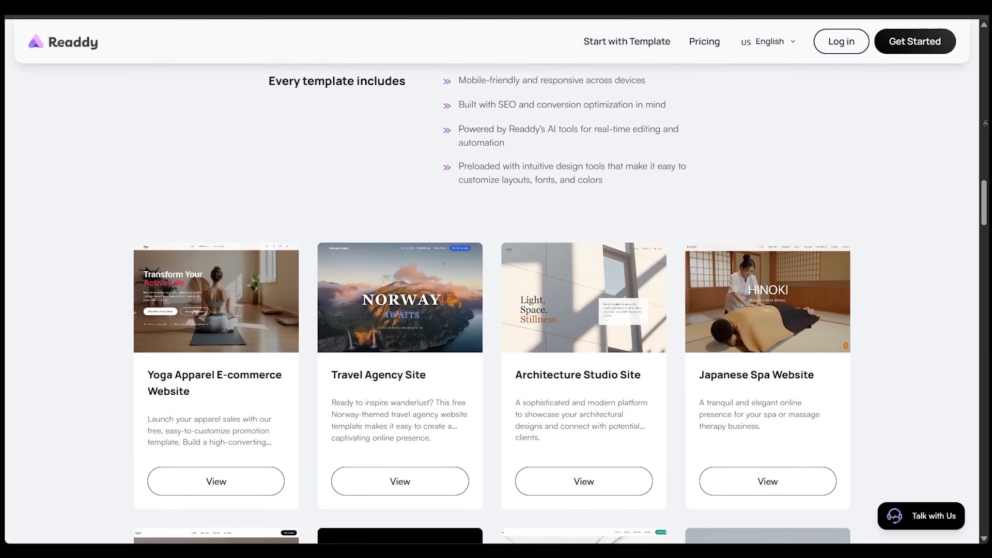
{"action": "scroll", "coordinate": [497, 280], "scroll_direction": "down", "scroll_amount": 1}
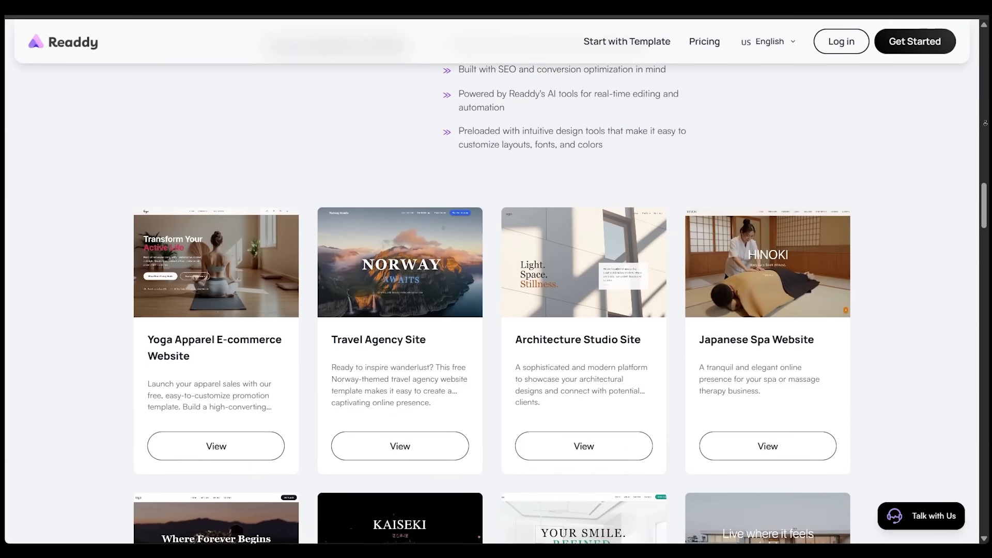
{"action": "scroll", "coordinate": [496, 279], "scroll_direction": "down", "scroll_amount": 1}
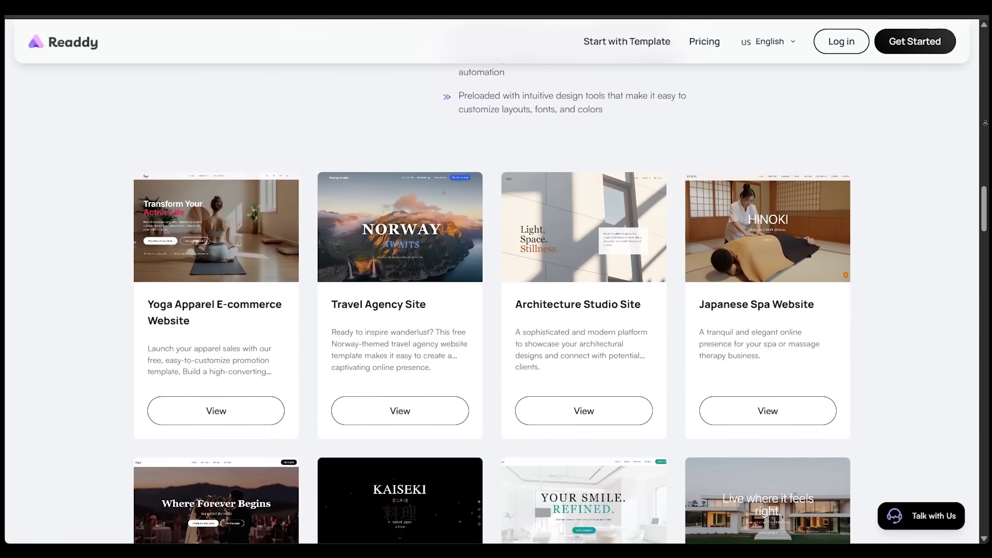
{"action": "scroll", "coordinate": [496, 279], "scroll_direction": "down", "scroll_amount": 1}
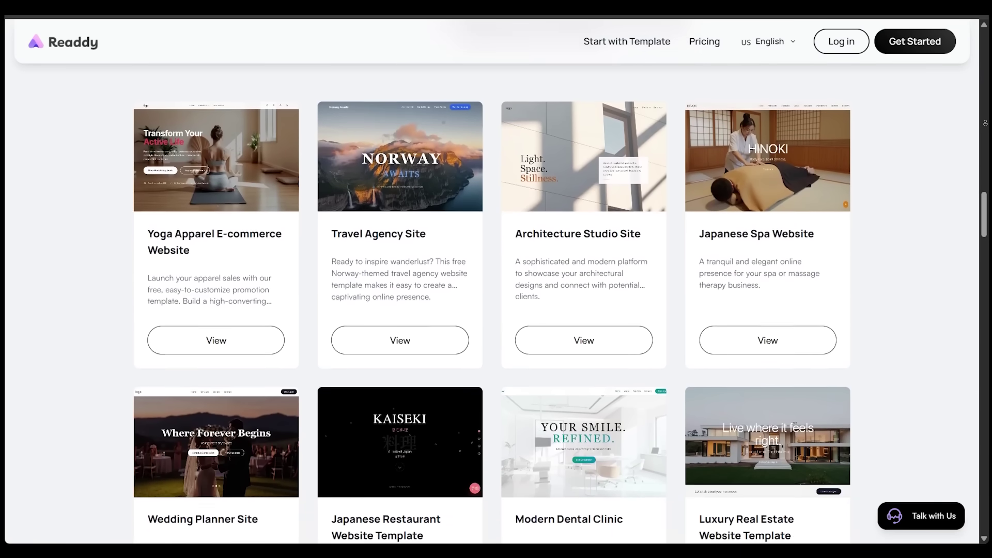
{"action": "scroll", "coordinate": [497, 279], "scroll_direction": "down", "scroll_amount": 1}
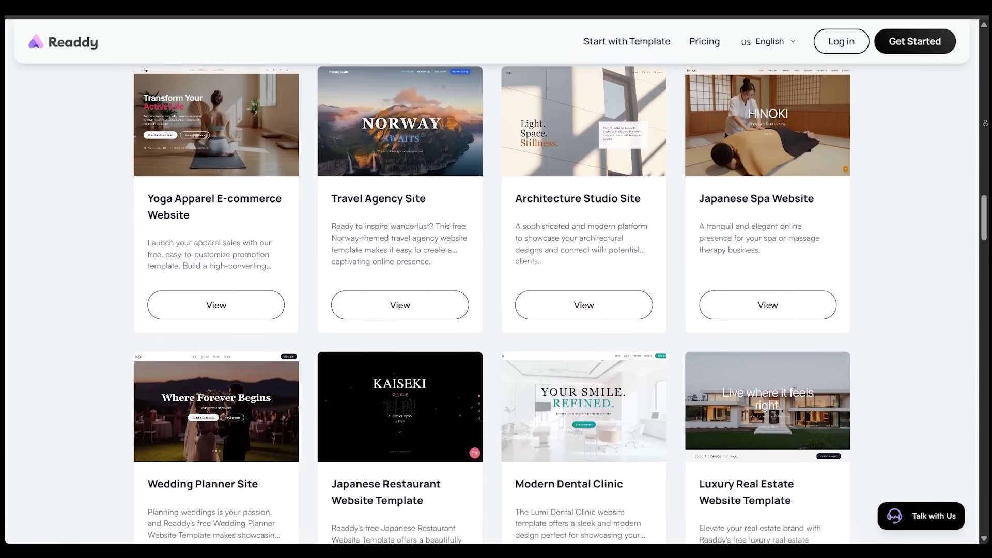
{"action": "scroll", "coordinate": [496, 279], "scroll_direction": "down", "scroll_amount": 1}
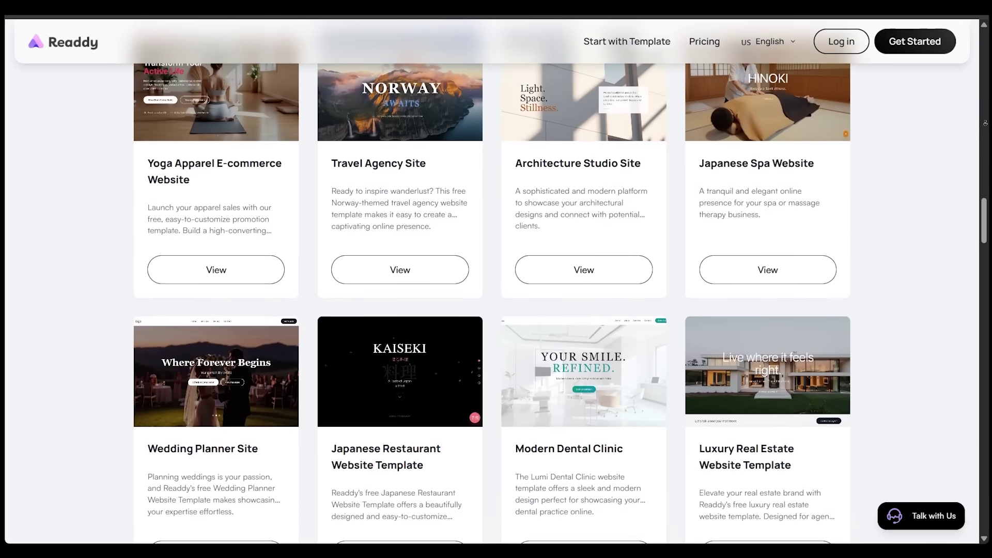
{"action": "scroll", "coordinate": [496, 279], "scroll_direction": "down", "scroll_amount": 1}
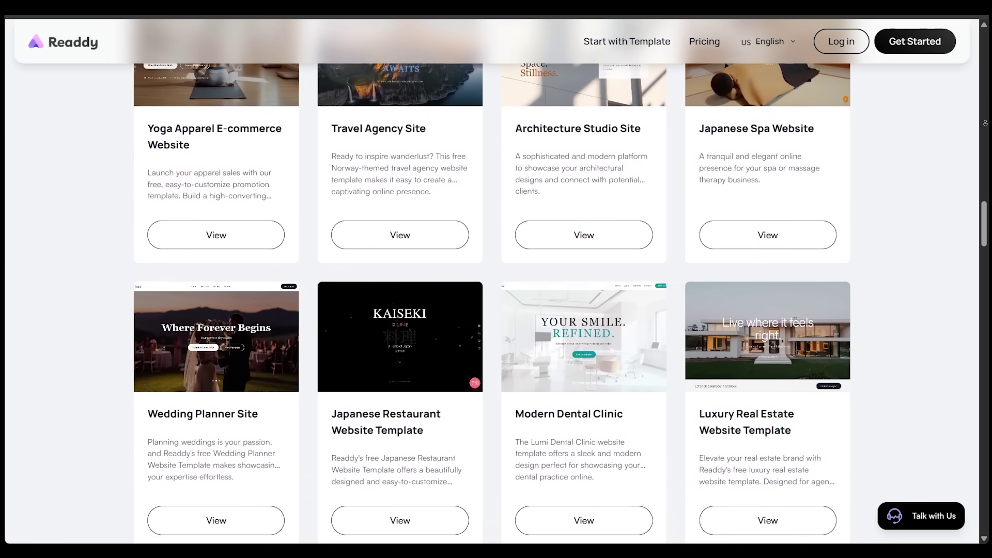
{"action": "scroll", "coordinate": [496, 279], "scroll_direction": "down", "scroll_amount": 1}
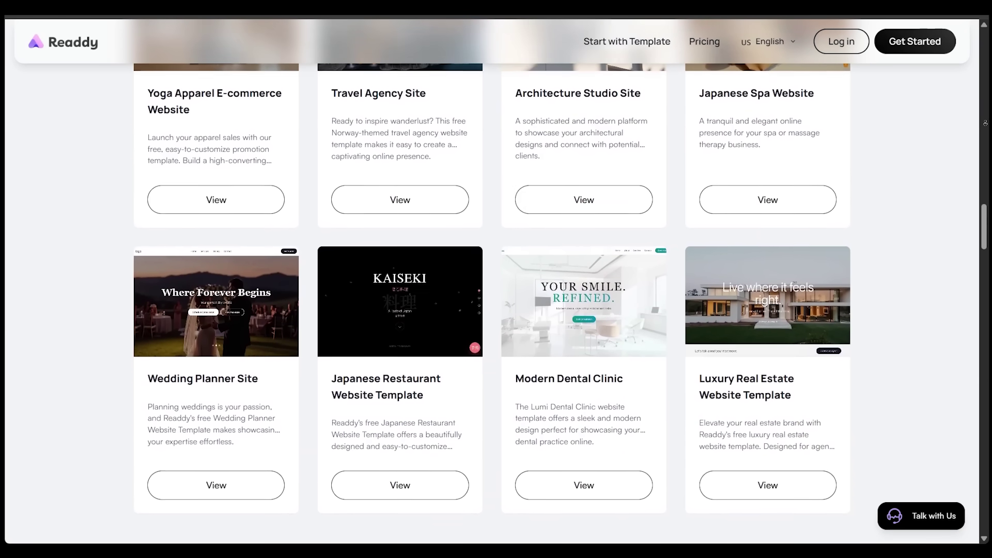
{"action": "scroll", "coordinate": [496, 279], "scroll_direction": "down", "scroll_amount": 1}
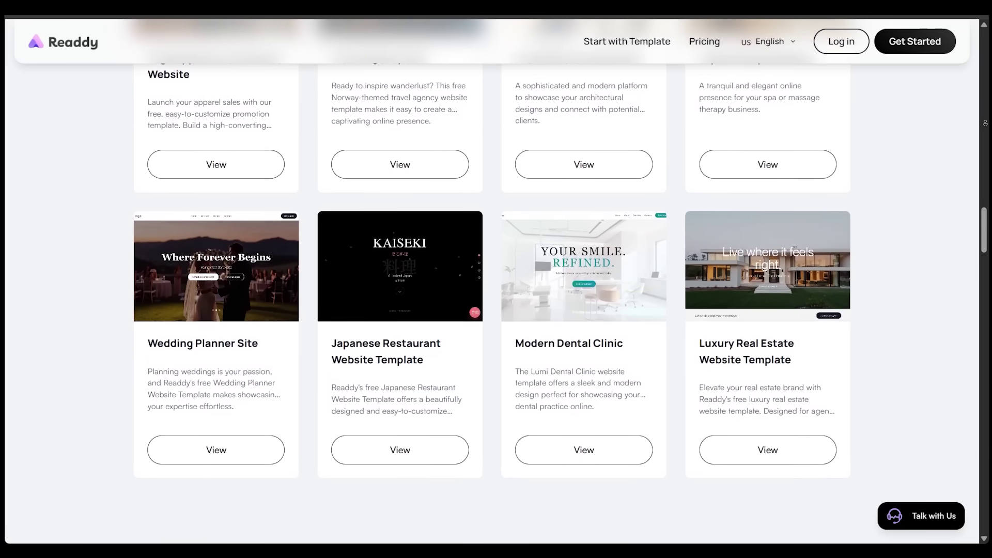
{"action": "scroll", "coordinate": [496, 280], "scroll_direction": "down", "scroll_amount": 1}
{"action": "scroll", "coordinate": [496, 279], "scroll_direction": "down", "scroll_amount": 1}
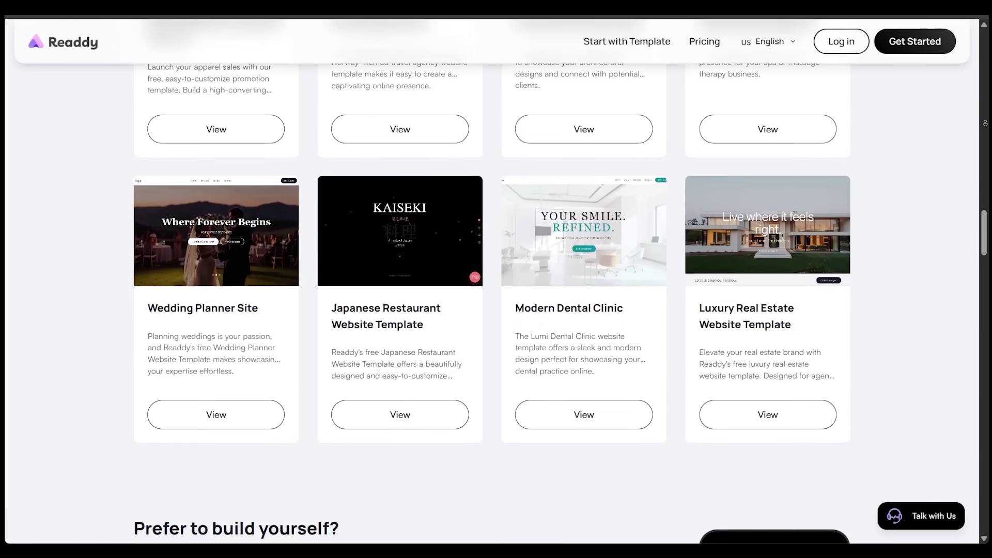
{"action": "scroll", "coordinate": [497, 279], "scroll_direction": "down", "scroll_amount": 1}
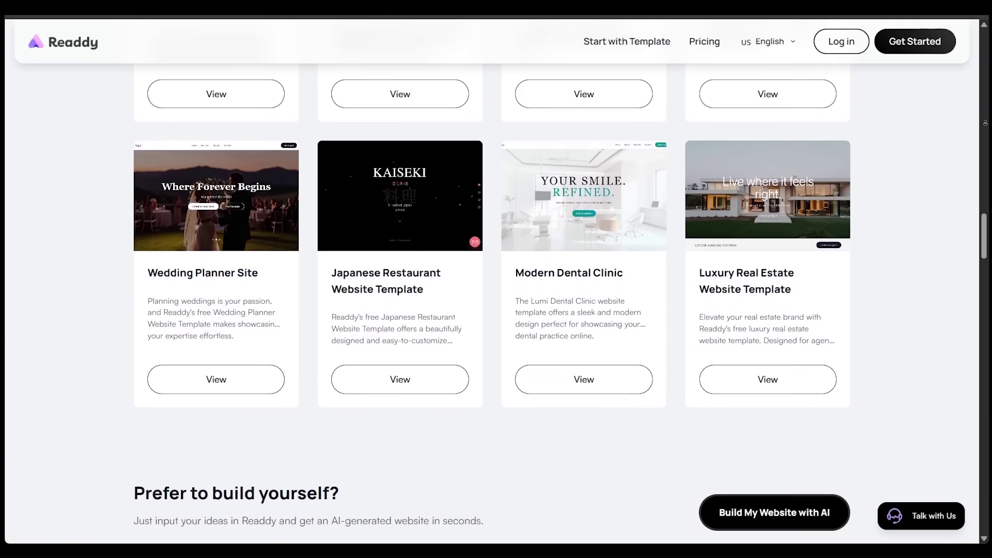